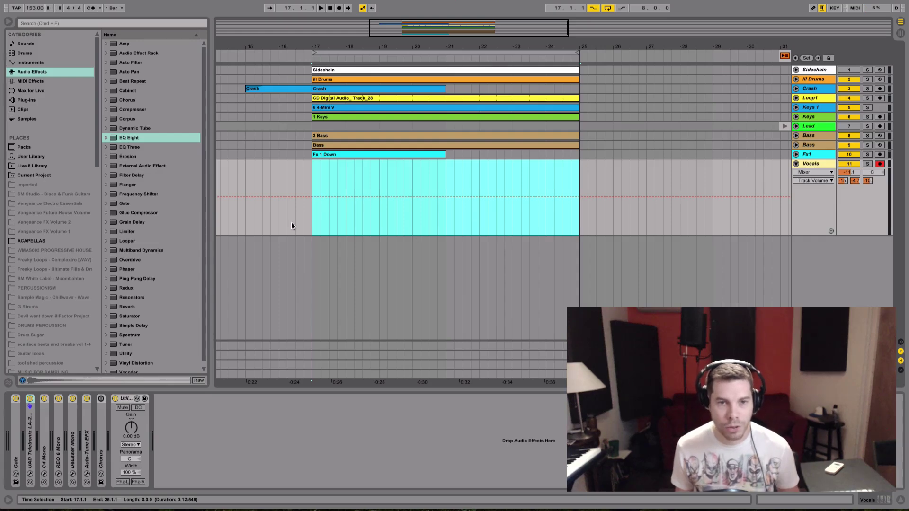
Select the eight-bar loop region from bar 17 to bar 25 on the Vocals track
drag(307, 222, 580, 225)
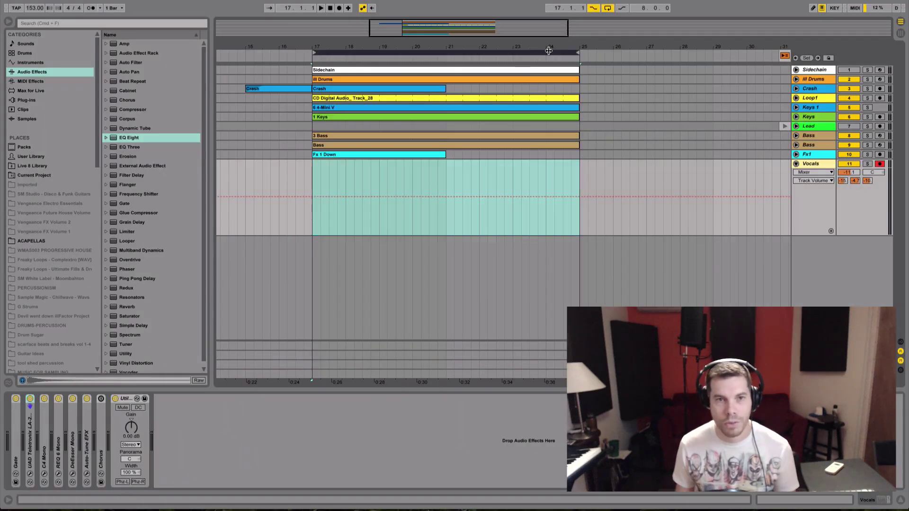
mouse_move(549, 53)
mouse_down()
mouse_move(516, 53)
mouse_move(611, 53)
mouse_move(551, 53)
mouse_up()
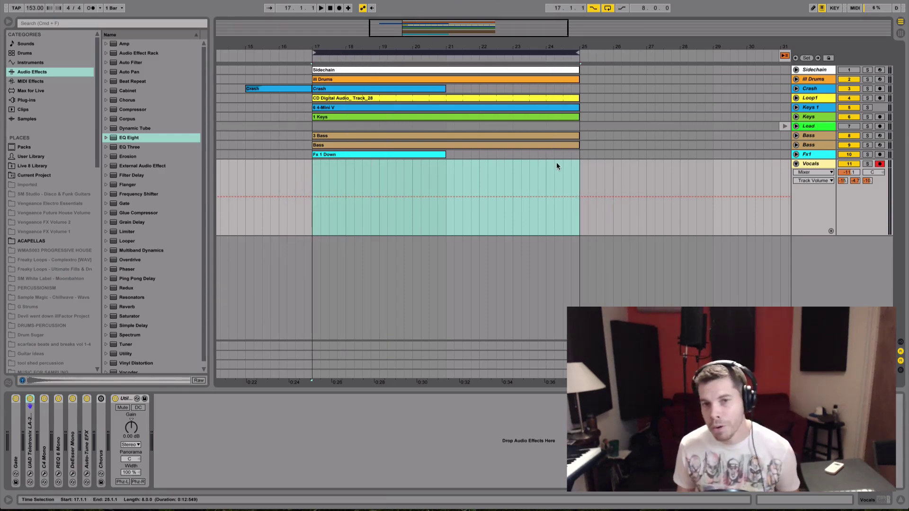
click(311, 170)
drag(311, 170, 579, 183)
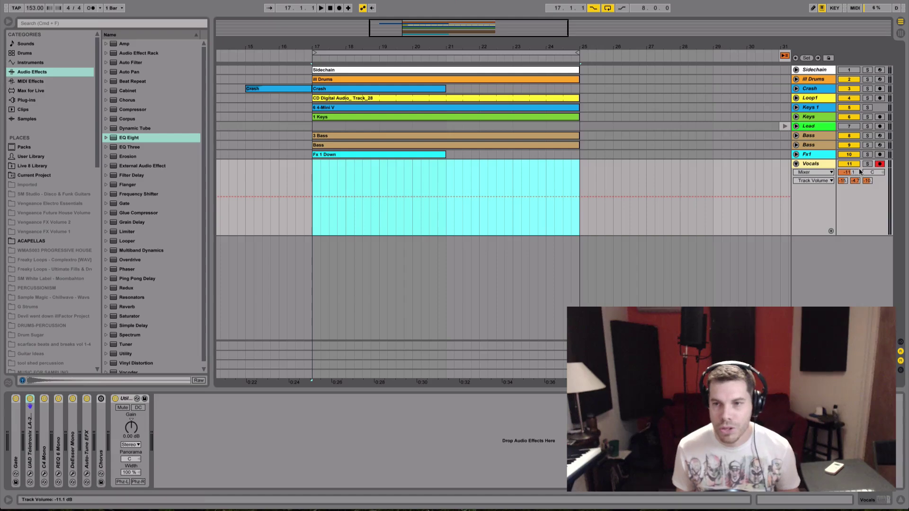
Disarm and re-arm the Vocals track for recording, and place the insert marker at bar 17
click(823, 166)
click(881, 166)
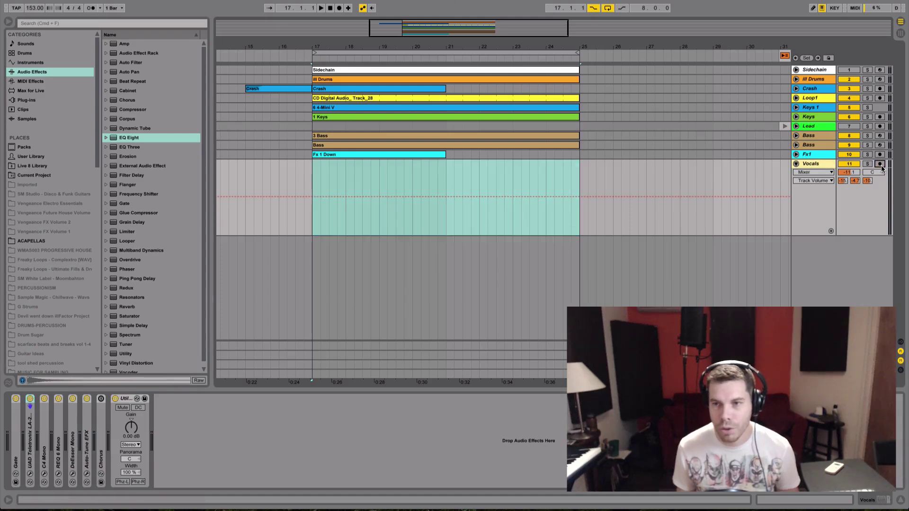
click(880, 167)
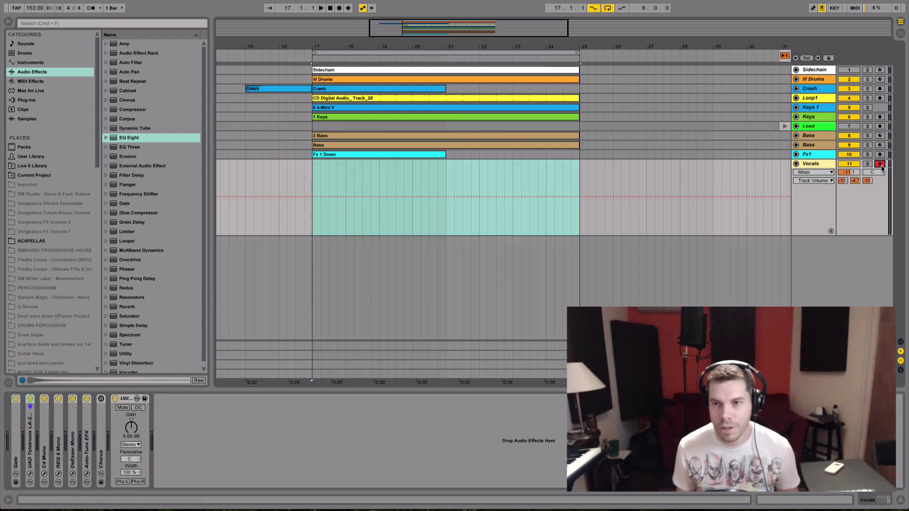
click(312, 177)
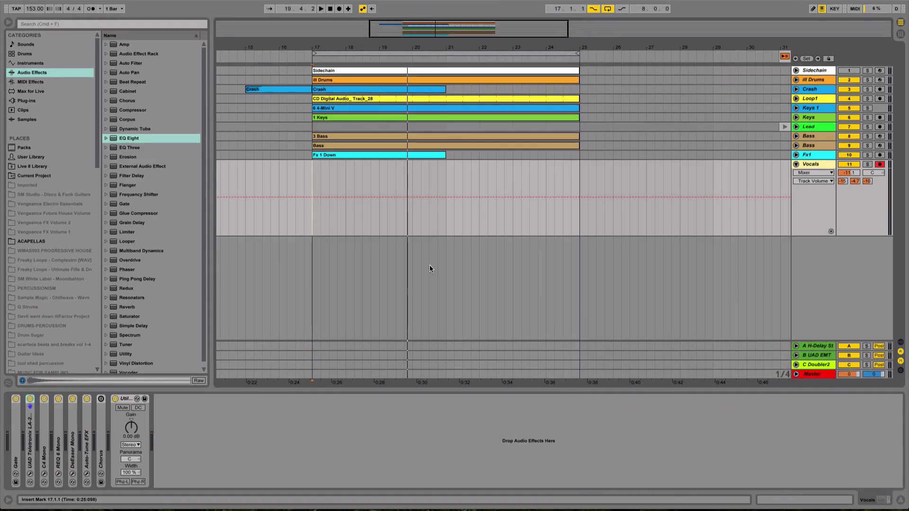
Map Global Record to number 3 on the numeric keypad in key map mode, and leave the mapping mode
key(super+k)
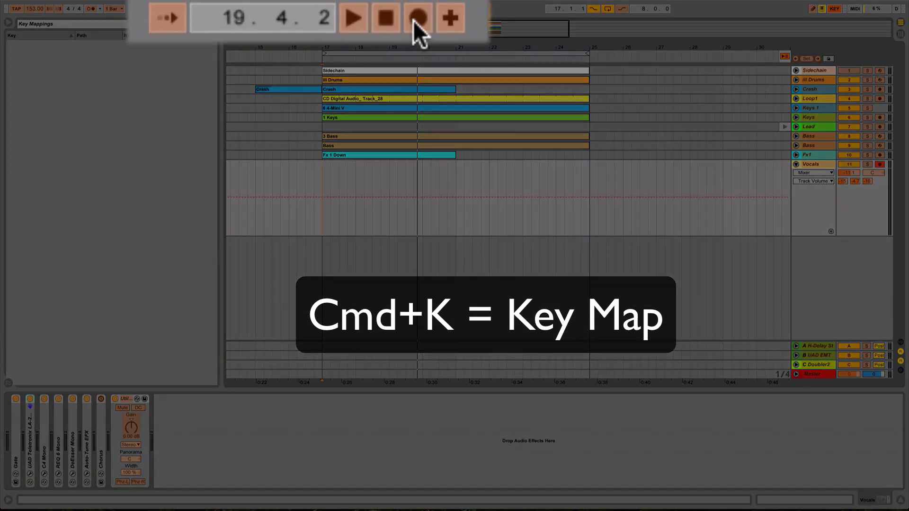
click(413, 20)
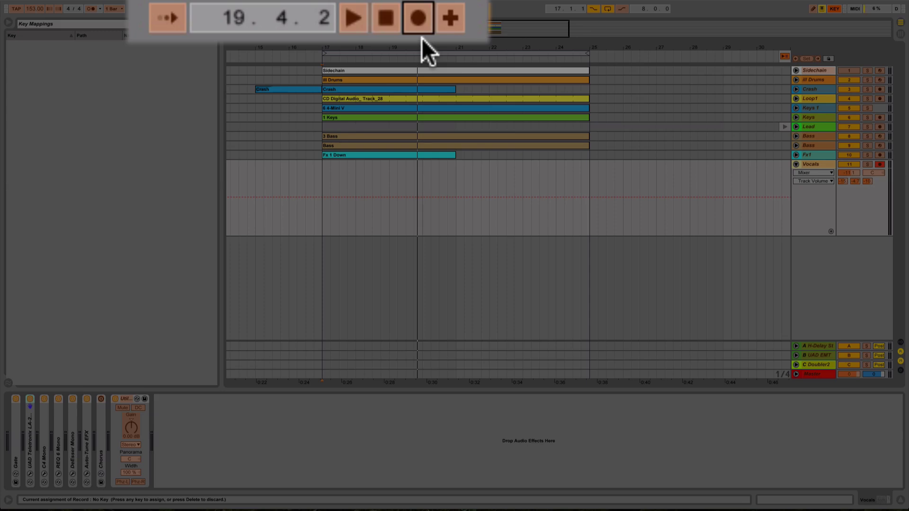
key(KP_3)
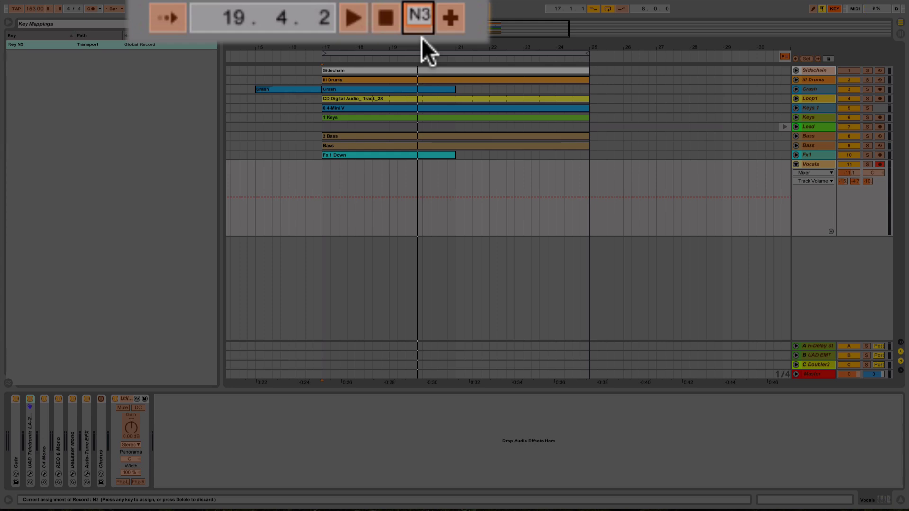
key(super+k)
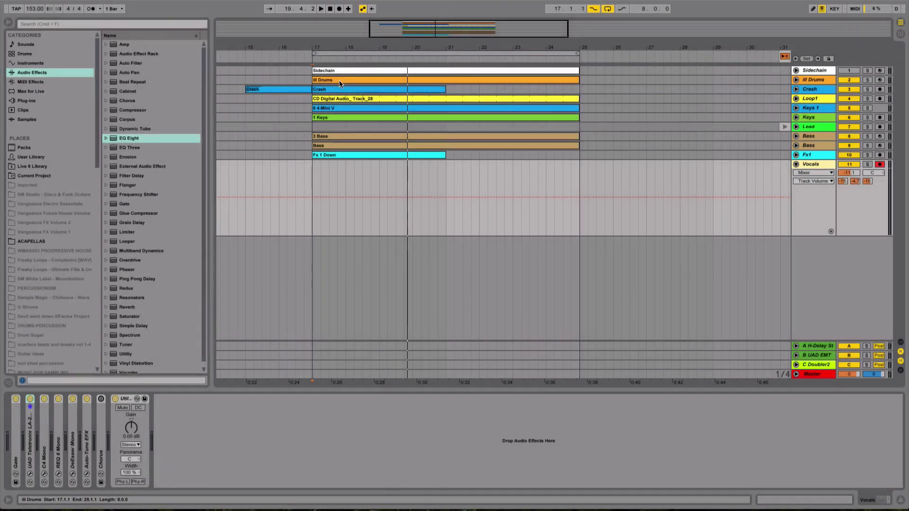
Record looped vocal takes onto the Vocals track starting from bar 17, and stop the transport
click(313, 174)
key(space)
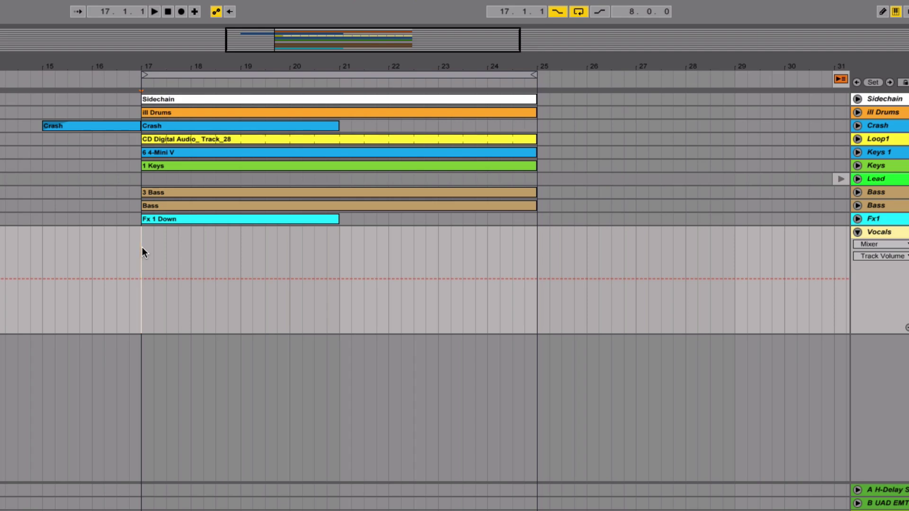
key(F9)
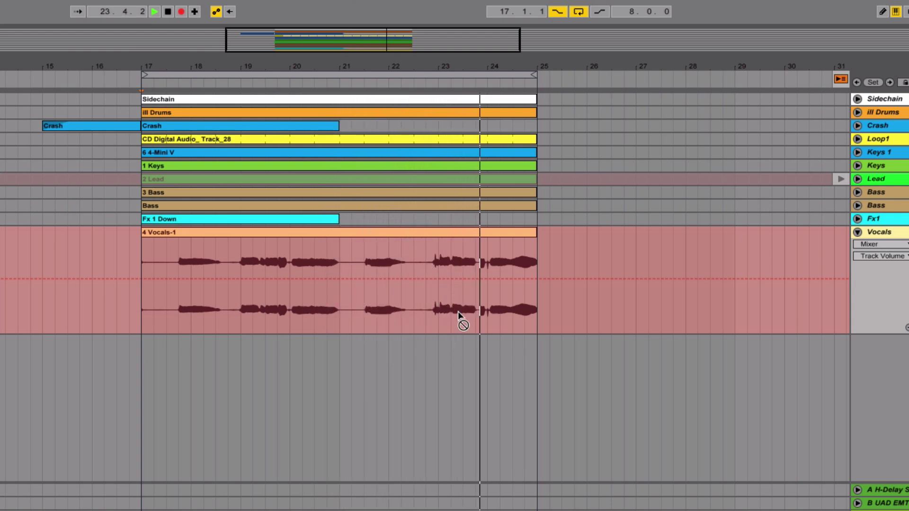
key(space)
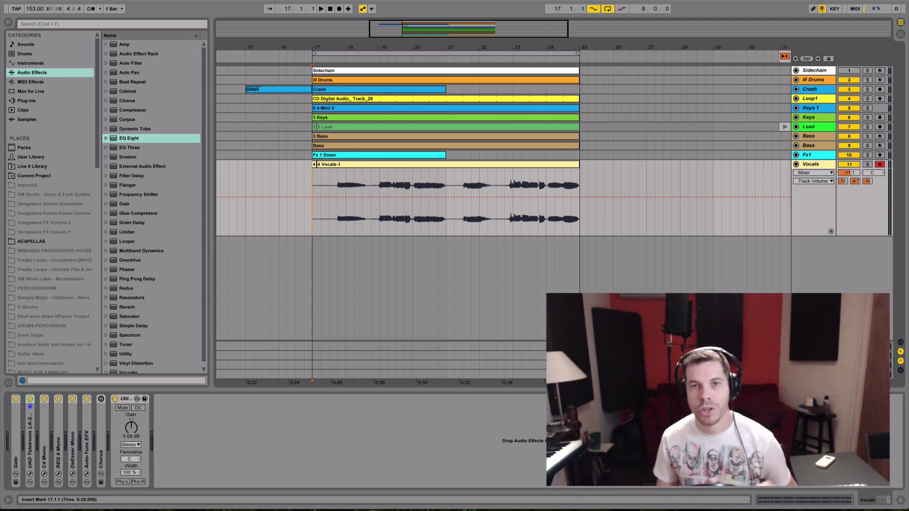
Open the recorded 4 Vocals-1 clip and extend its start back to bar 17 over the short leftover fragment
click(449, 164)
double_click(449, 164)
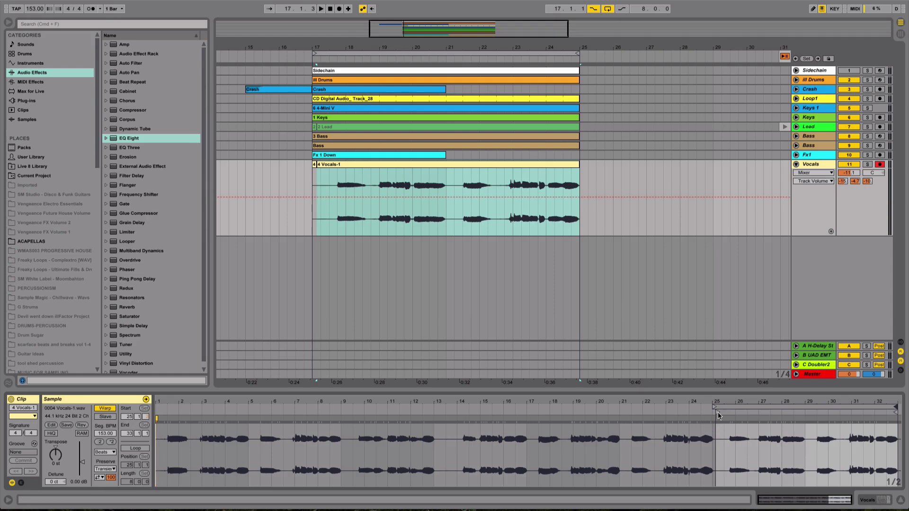
drag(718, 415, 706, 424)
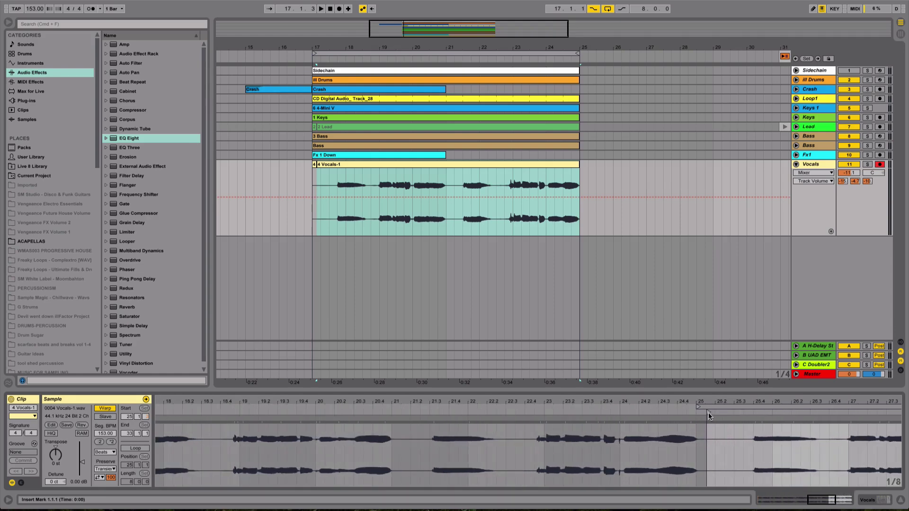
click(373, 164)
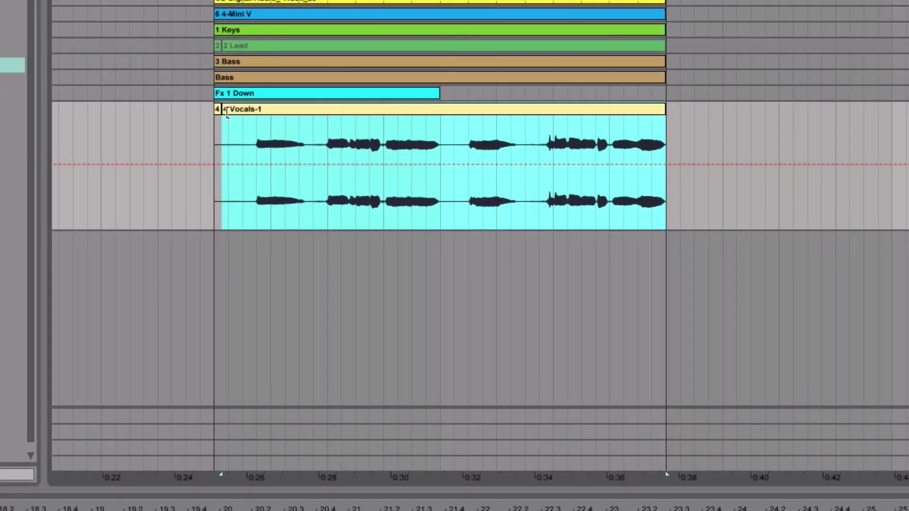
drag(227, 111, 216, 113)
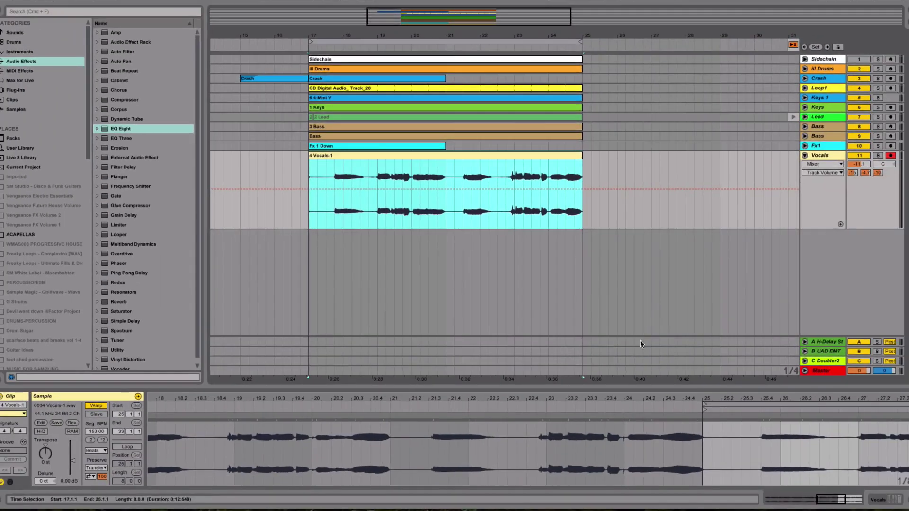
Select the last take from bar 25 to bar 33 in the clip's sample and turn on Loop
drag(710, 395, 711, 365)
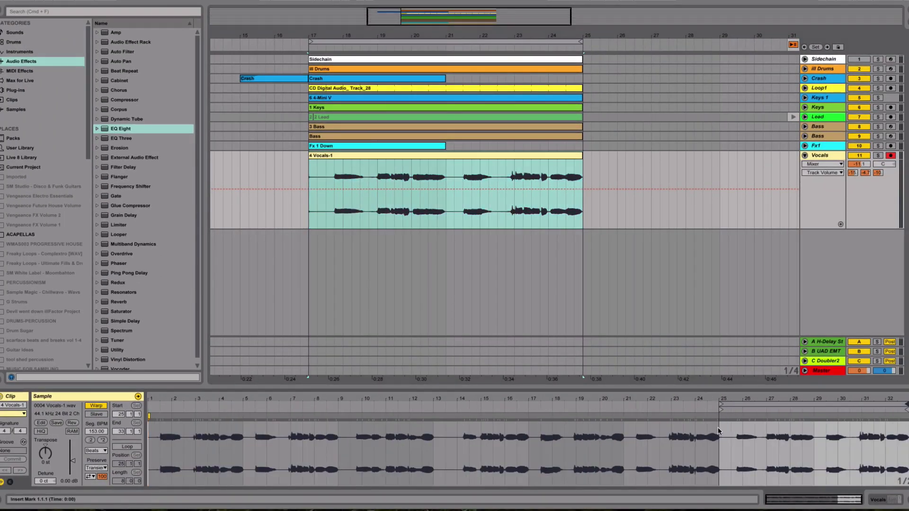
drag(718, 433, 907, 449)
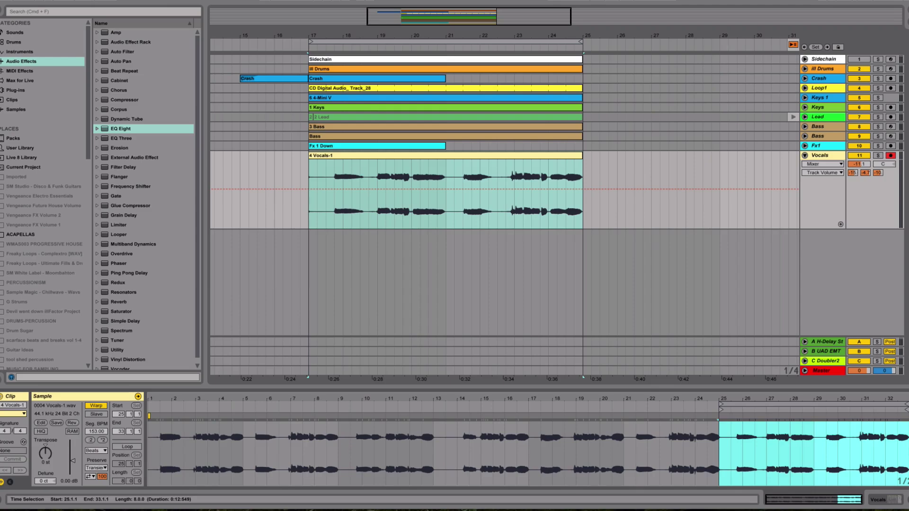
click(134, 447)
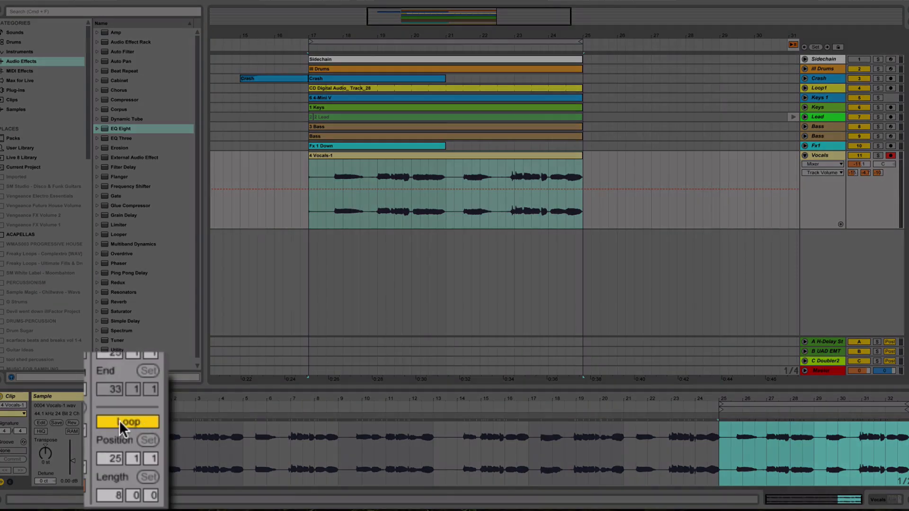
Shift the vocal clip's eight-bar loop brace to the take at bar 9 and on to bar 1, and audition it
click(743, 403)
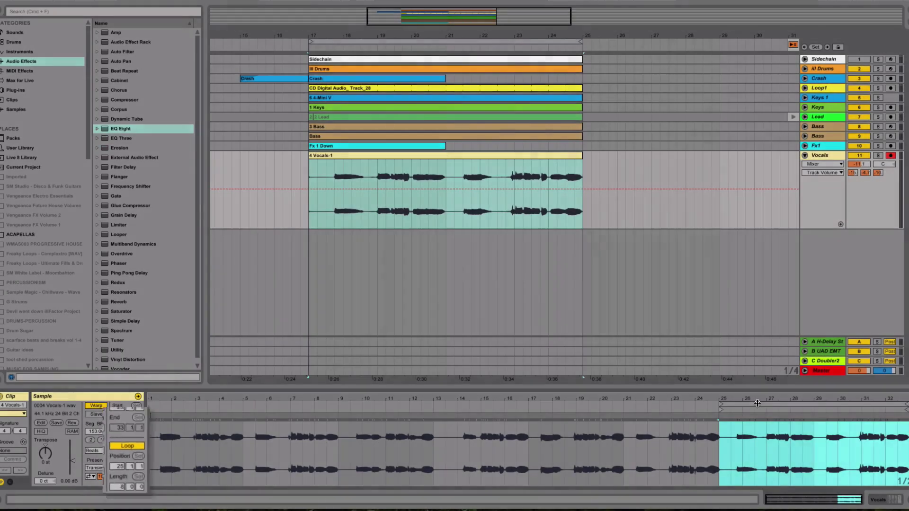
click(757, 403)
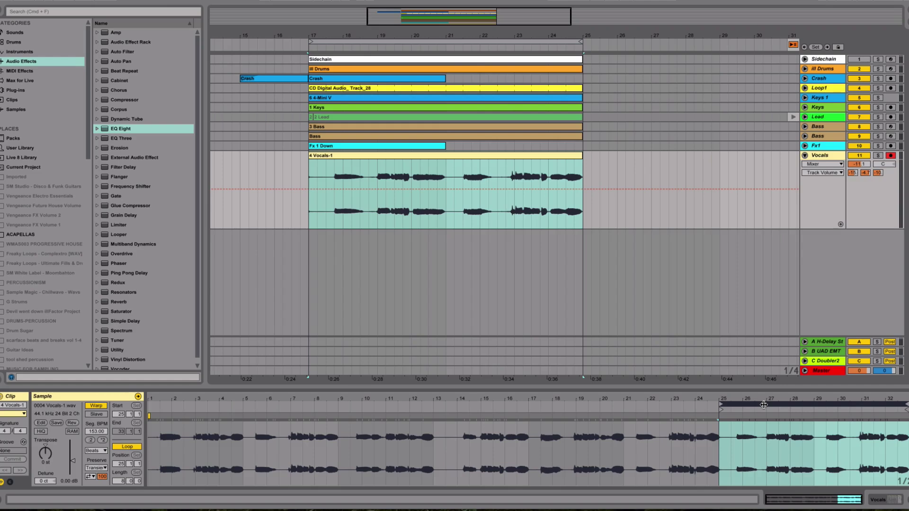
drag(765, 404, 389, 417)
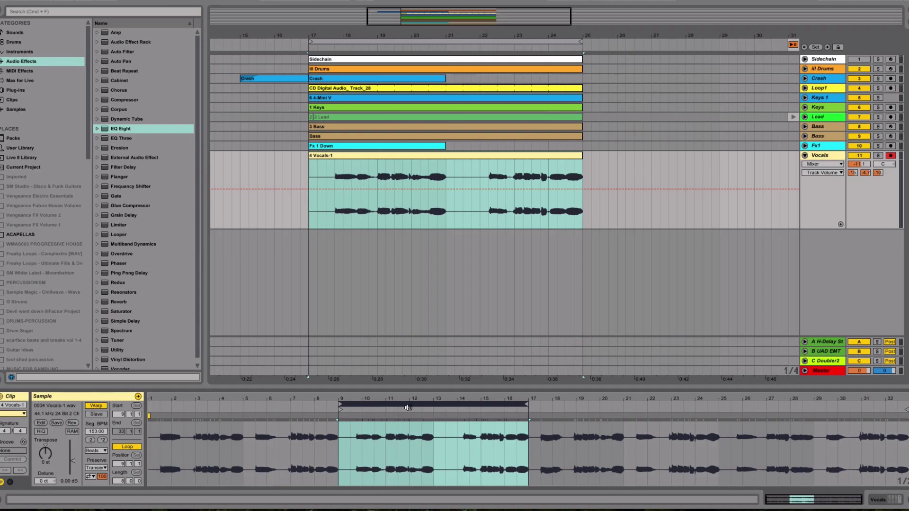
drag(409, 404, 219, 410)
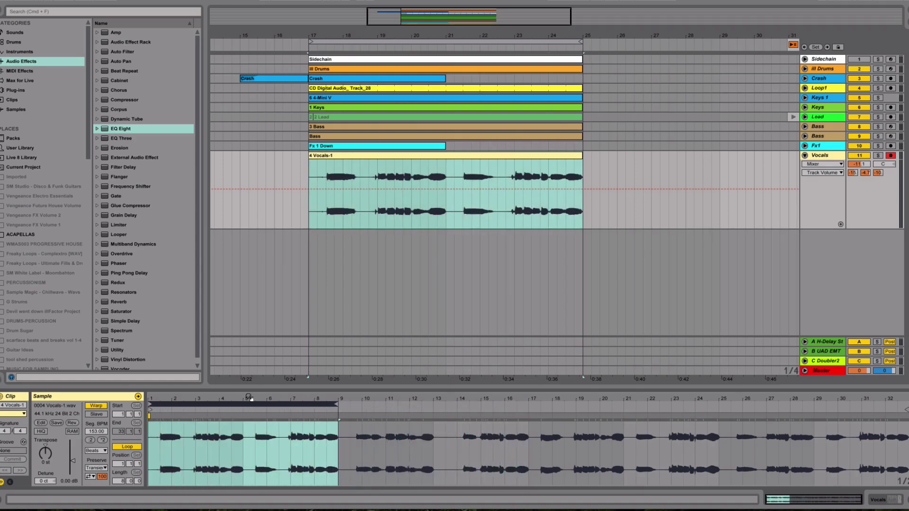
key(space)
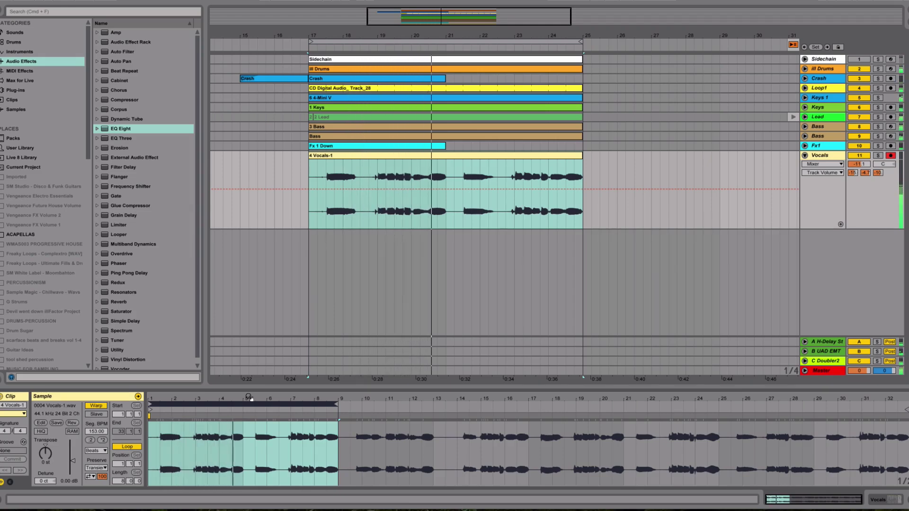
key(space)
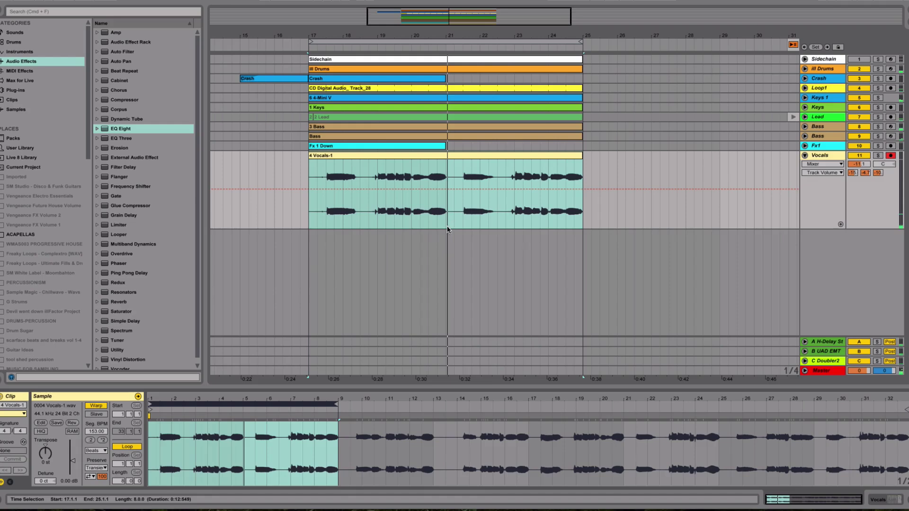
Split the vocal clip at bars 20 and 21 of the arrangement and select the resulting one-bar middle slice
drag(411, 175, 448, 182)
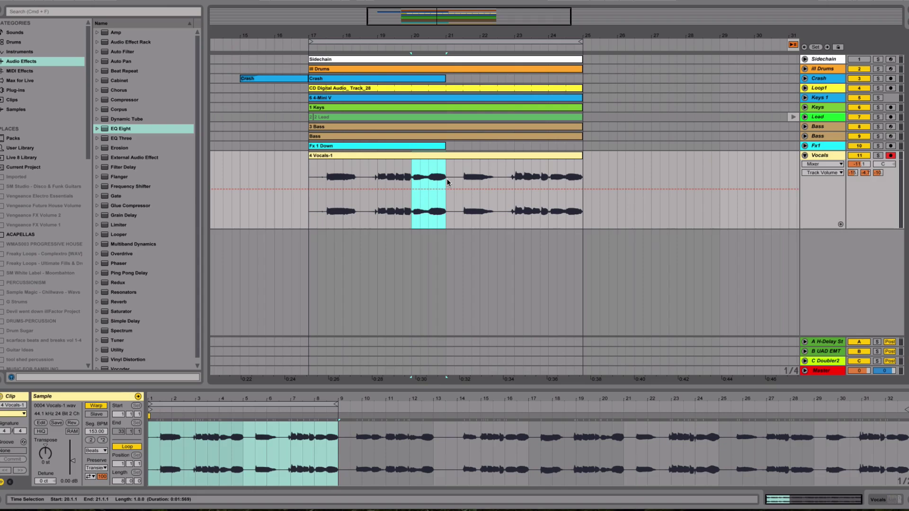
key(super+e)
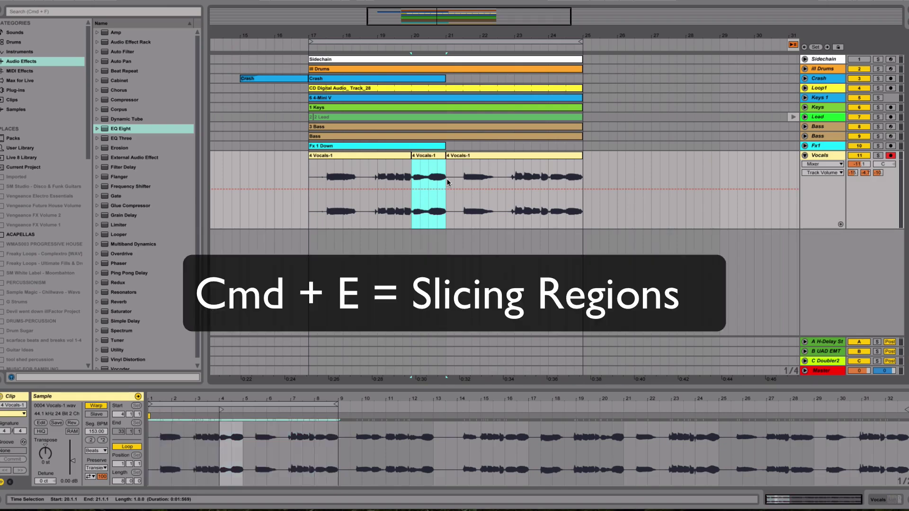
click(401, 156)
click(434, 155)
click(469, 158)
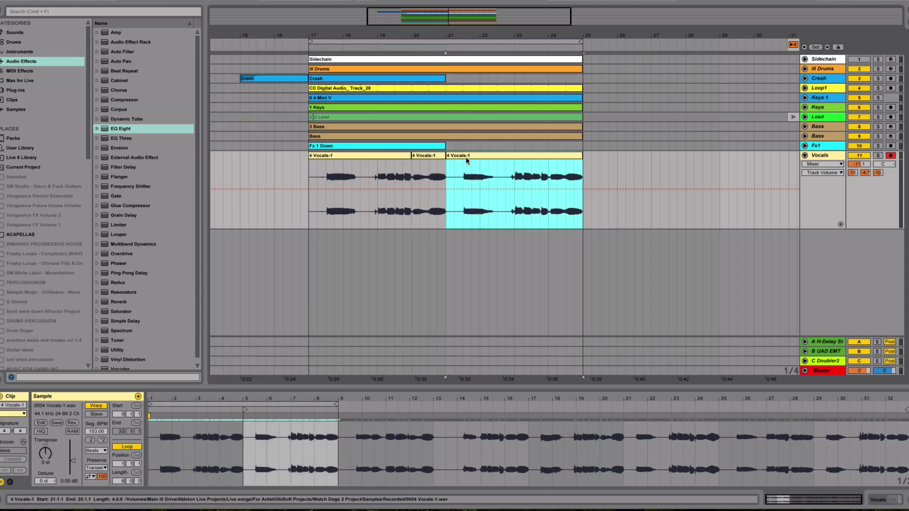
click(435, 154)
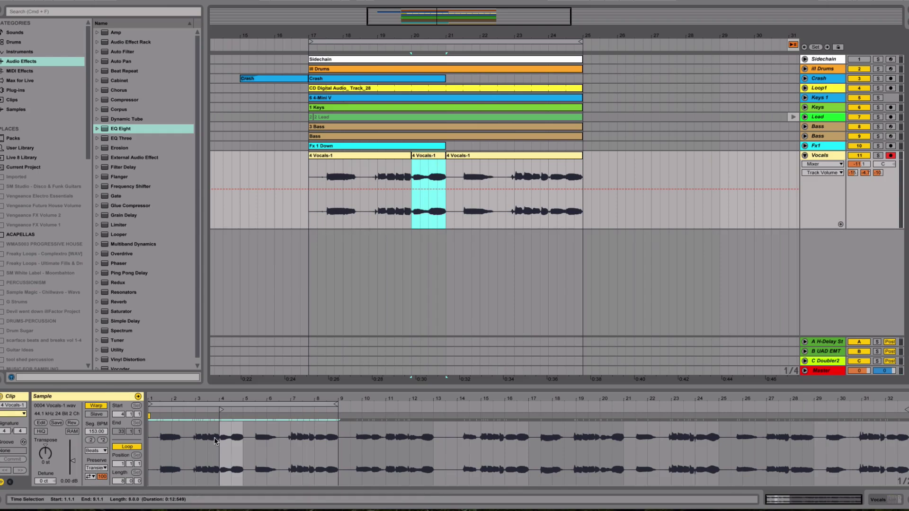
Examine the start marker of the middle slice and the sample ranges used by the neighbouring slices
click(223, 409)
mouse_move(224, 409)
mouse_down()
mouse_move(297, 428)
mouse_move(224, 430)
mouse_up()
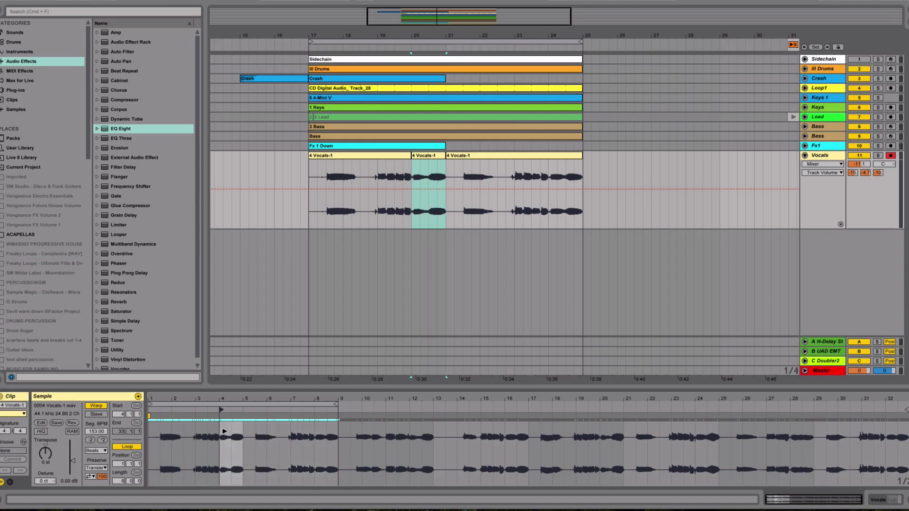
click(395, 154)
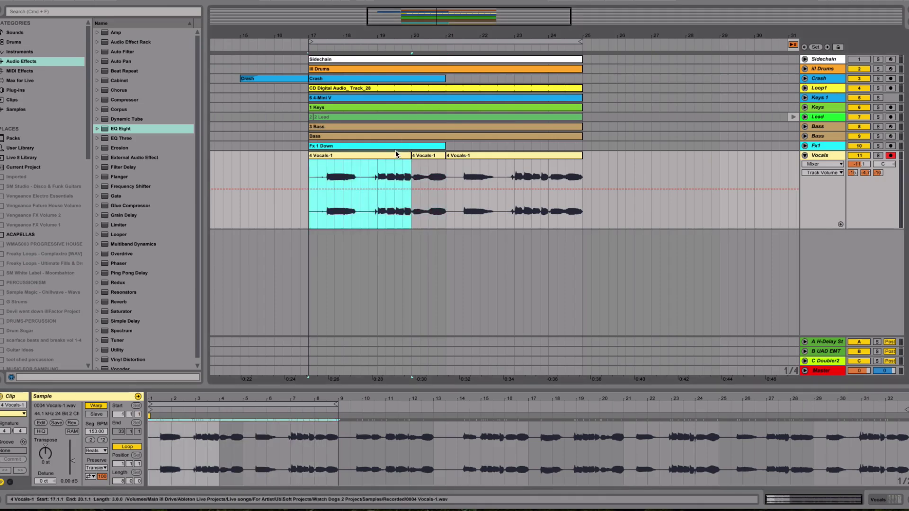
click(481, 156)
Play the middle vocal slice and move its loop brace to the take starting at bar 9
click(427, 156)
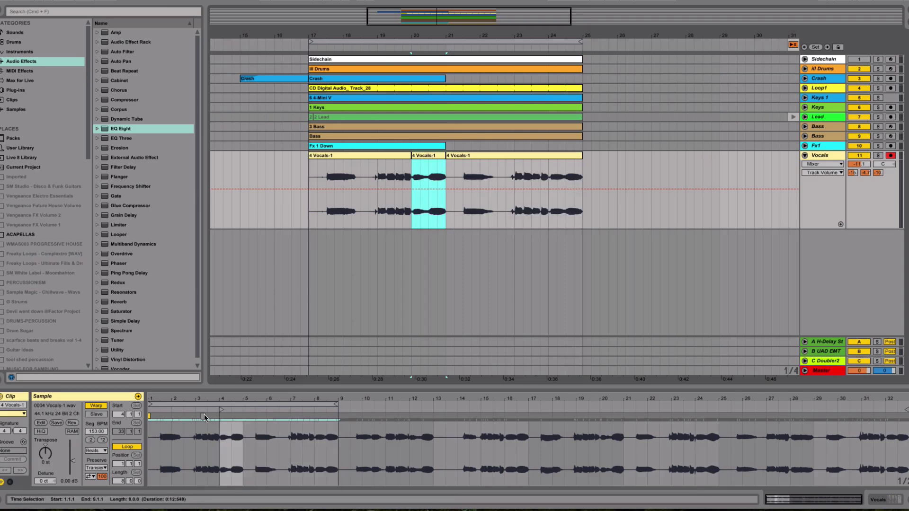
key(space)
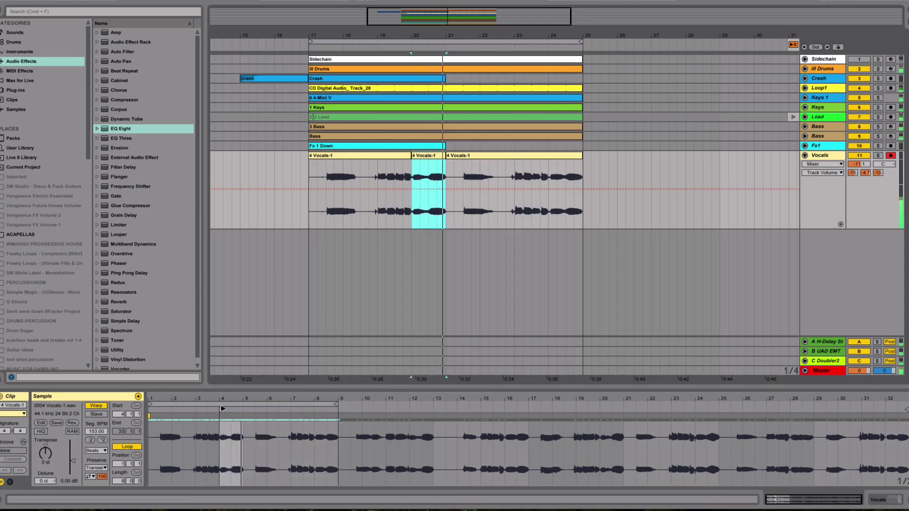
click(222, 403)
drag(223, 402, 412, 405)
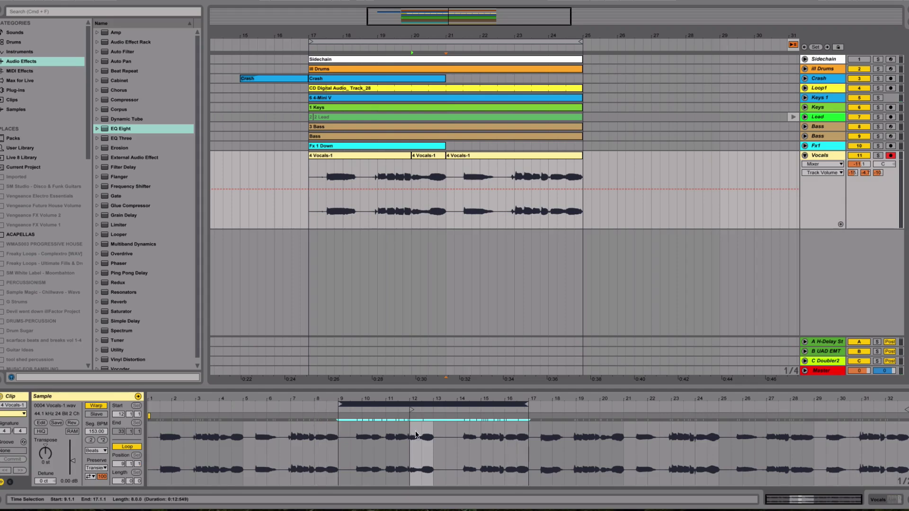
Move the middle vocal slice's loop brace to the take at bar 17, audition it, and return the brace to bar 9
click(431, 411)
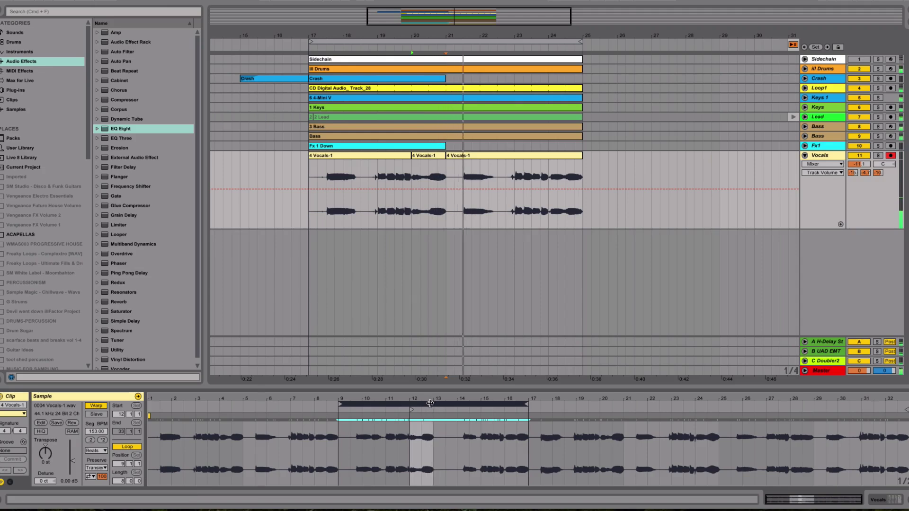
drag(429, 402, 620, 414)
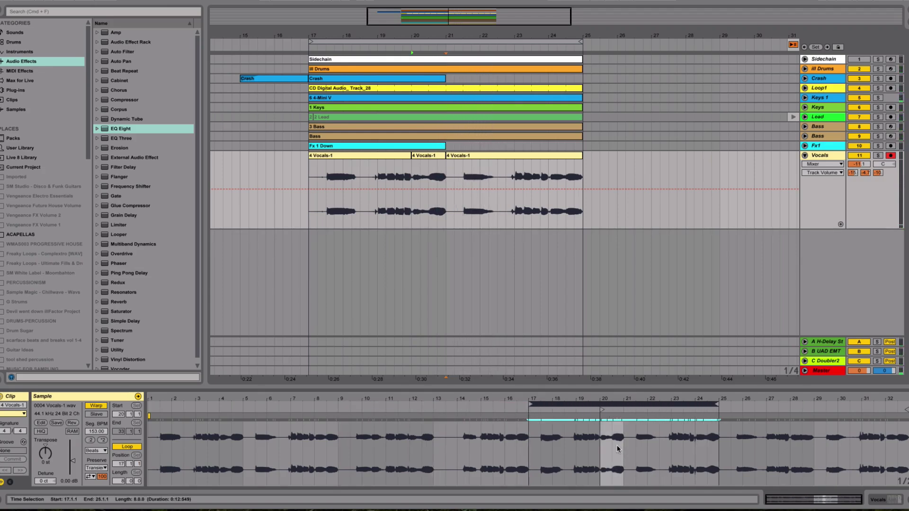
drag(599, 444, 620, 443)
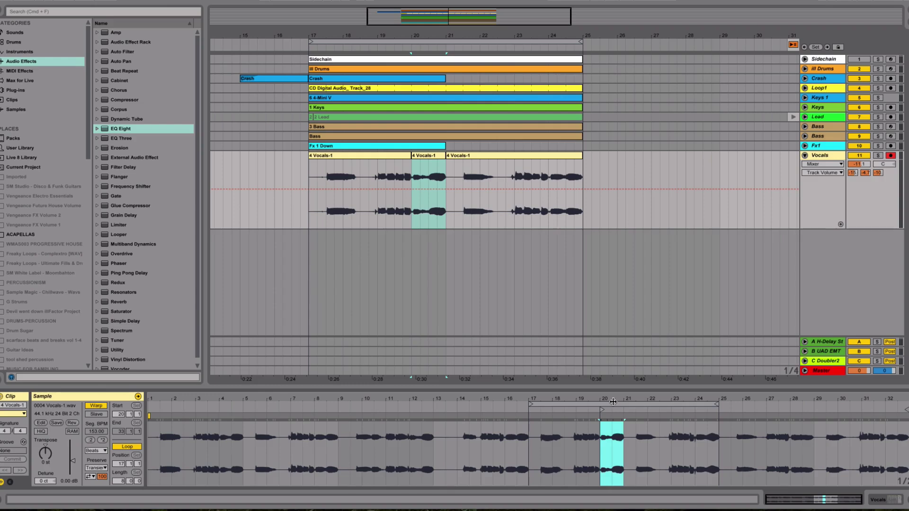
key(space)
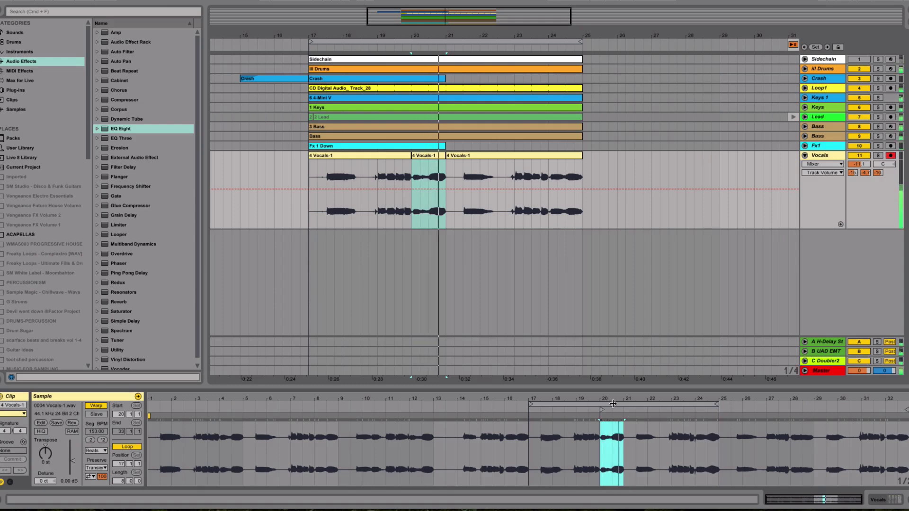
drag(612, 404, 419, 396)
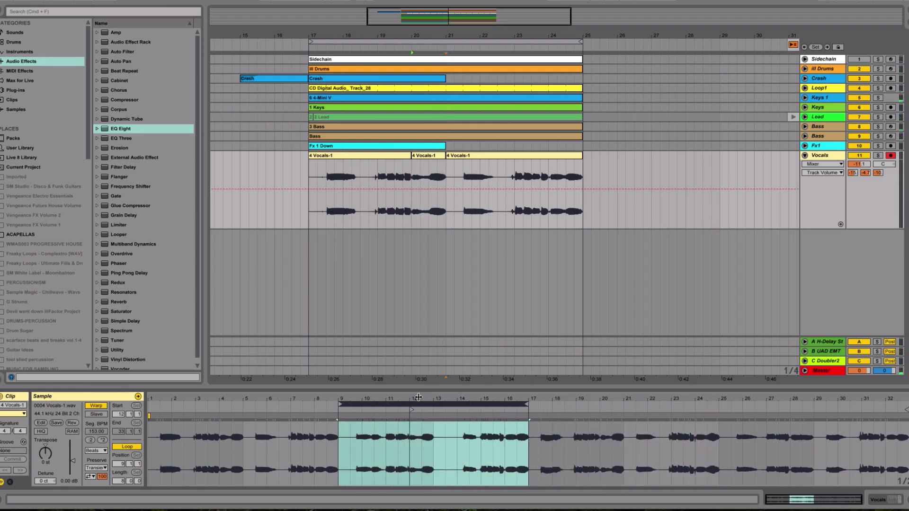
click(409, 438)
Compare which part of the recorded takes each of the three vocal slices uses
click(413, 155)
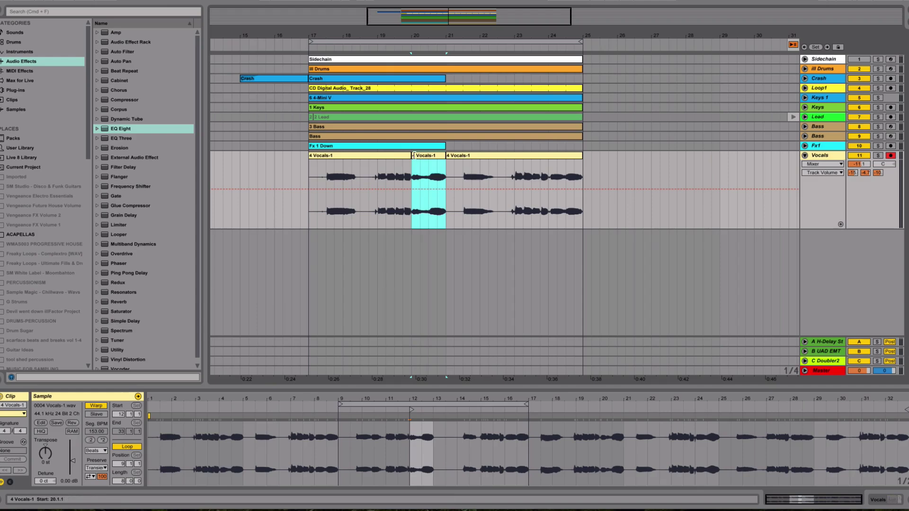
click(401, 156)
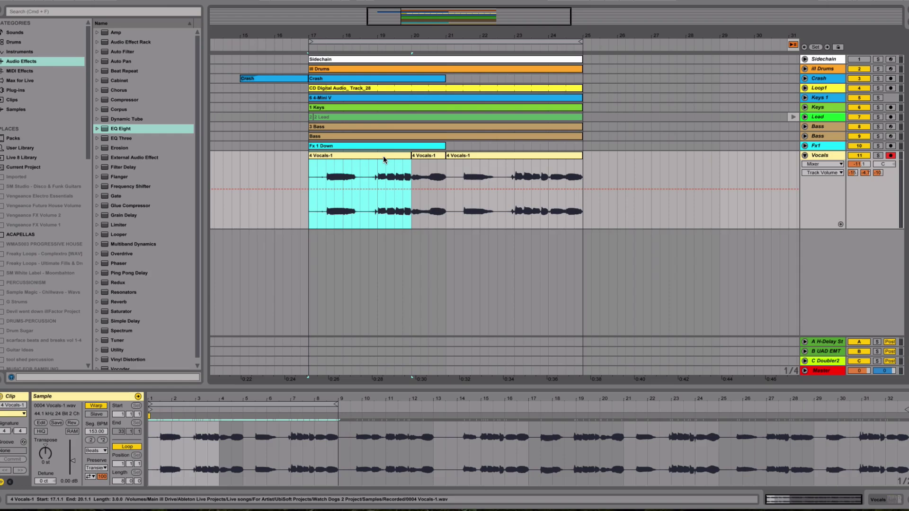
click(435, 155)
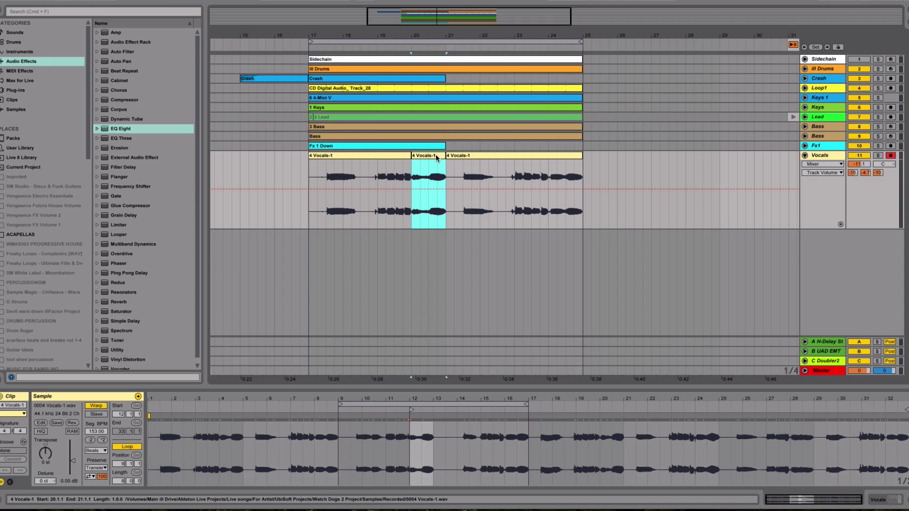
click(487, 155)
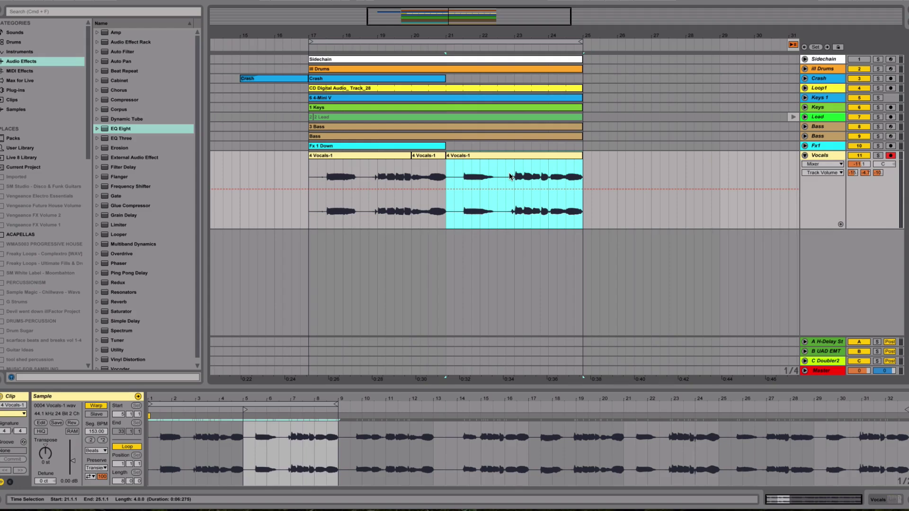
Audition the last vocal slice from 21.3 and split it at bars 23 and 24 to isolate a one-bar slice
click(462, 174)
key(space)
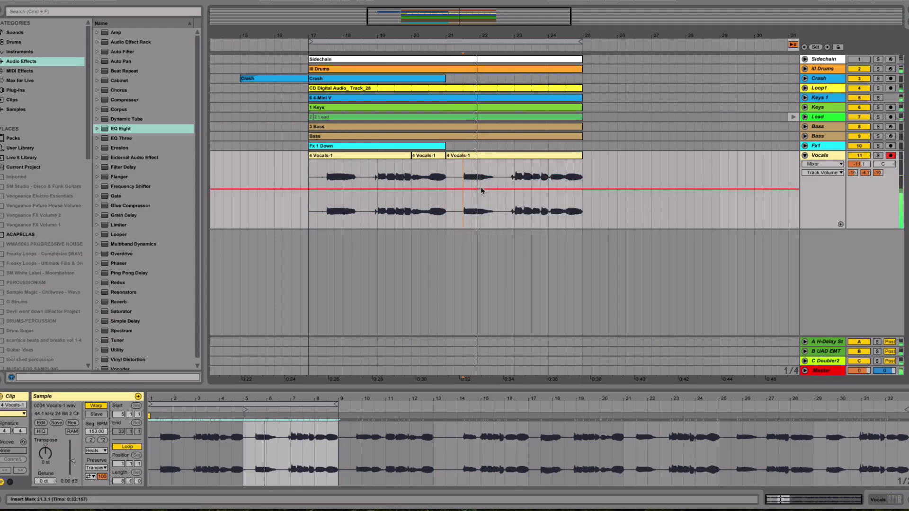
key(space)
click(513, 175)
drag(513, 175, 549, 181)
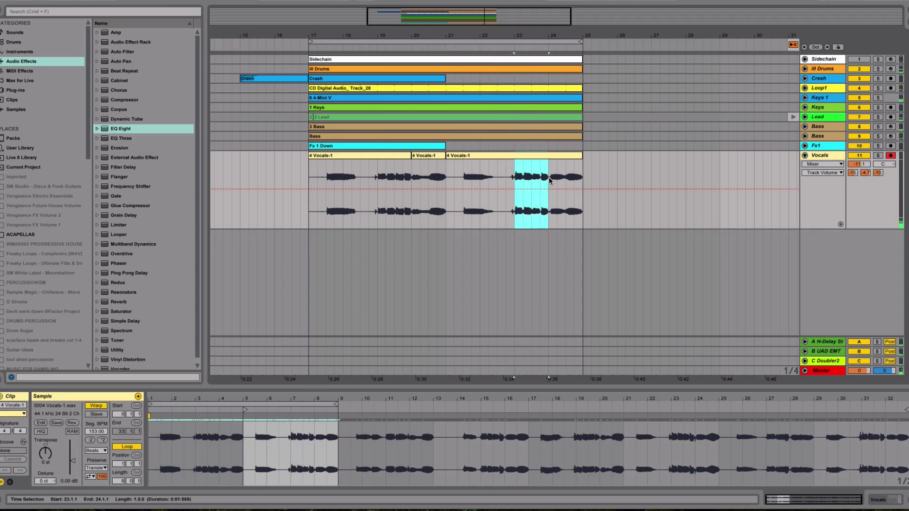
key(super+e)
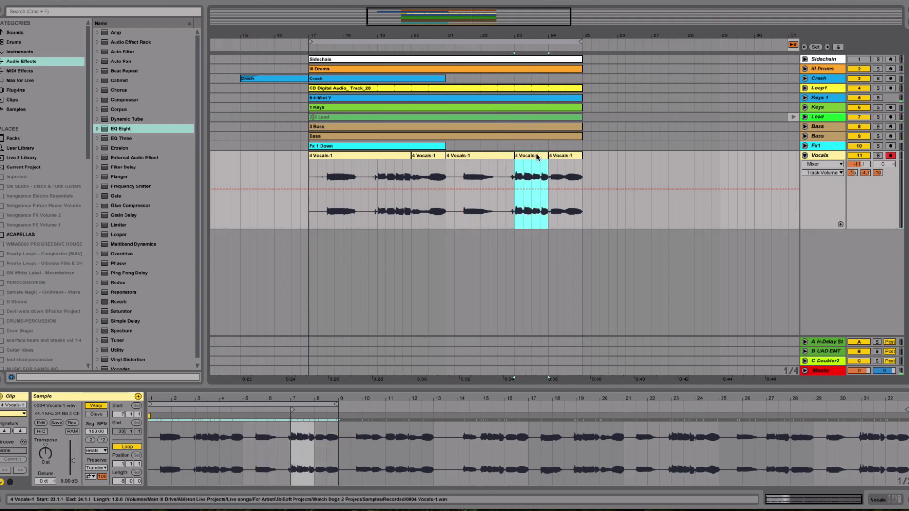
Move the loop brace of the slice at bar 23 to the take starting at bar 25 and play it
click(294, 403)
drag(299, 403, 869, 426)
key(space)
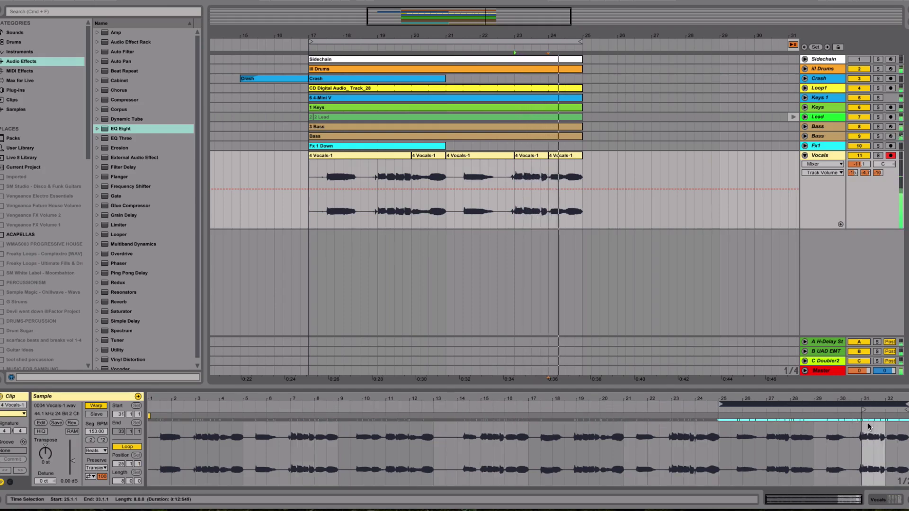
Examine each of the five vocal slices to compare the takes they draw from in the sample
click(525, 160)
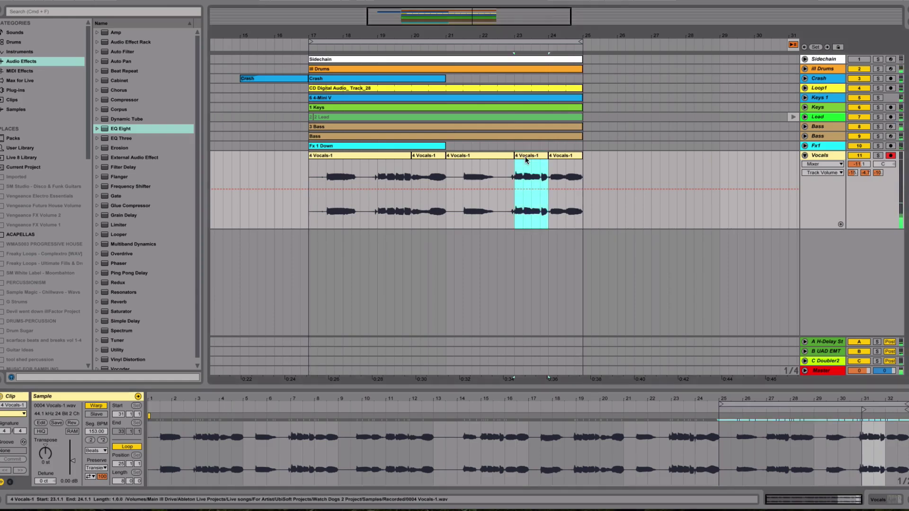
click(426, 158)
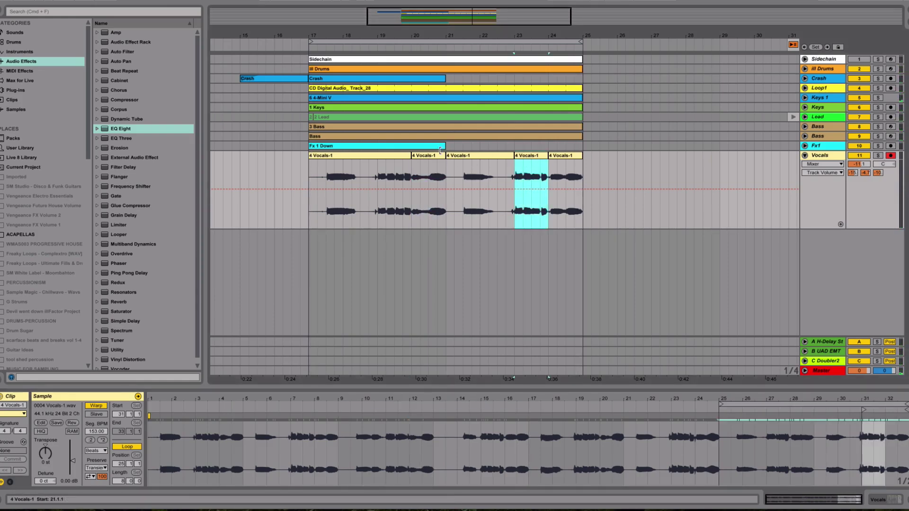
click(402, 154)
click(483, 158)
click(558, 158)
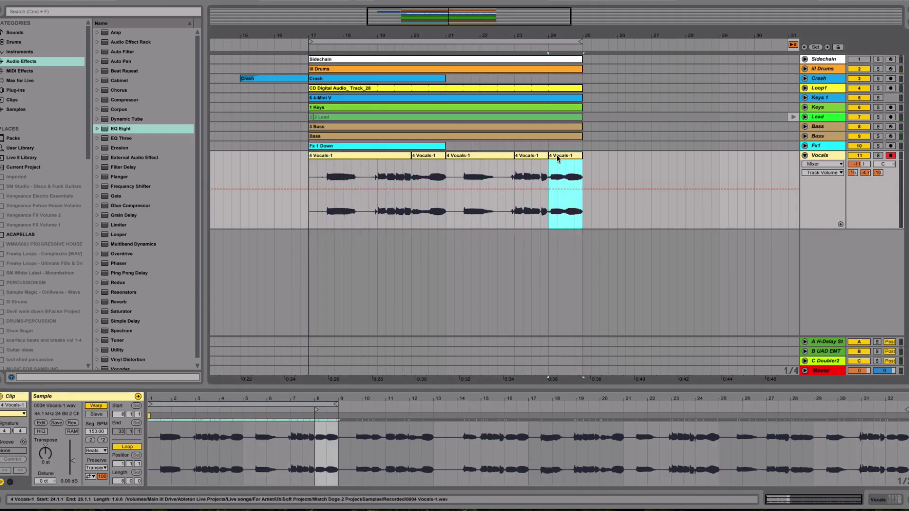
click(534, 158)
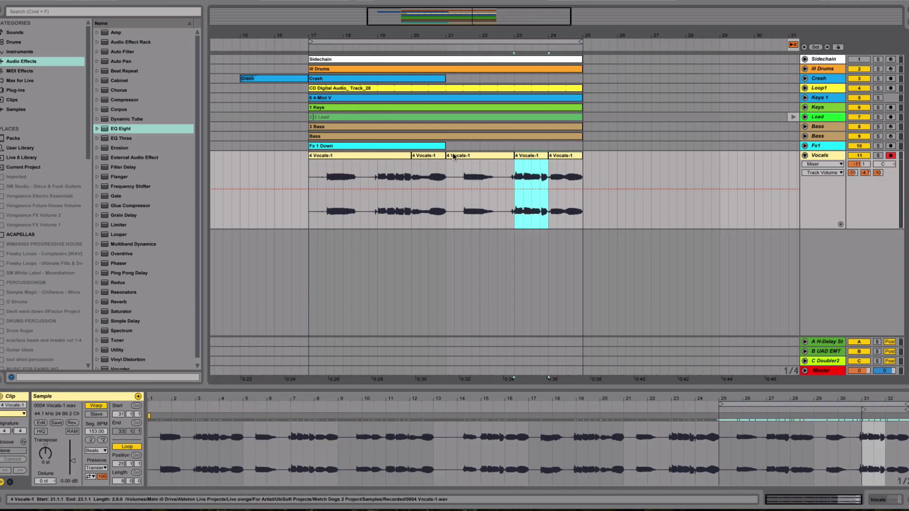
click(433, 156)
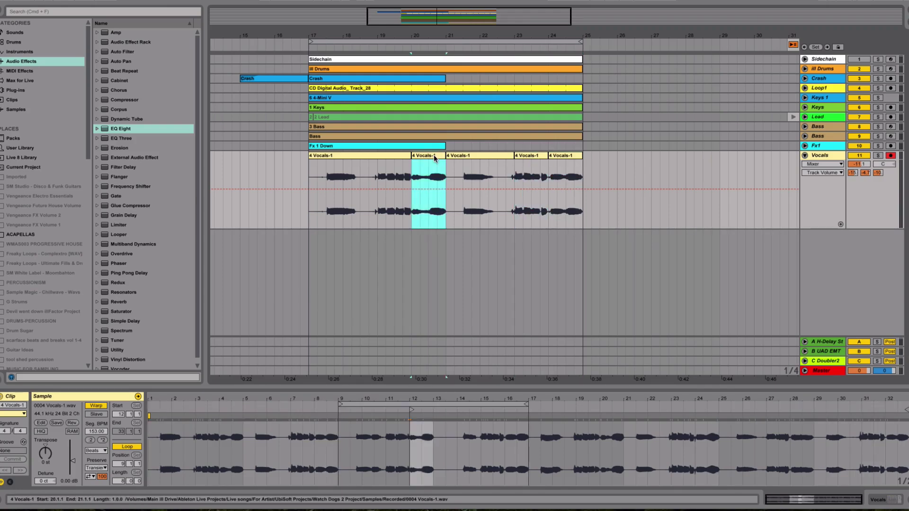
click(469, 156)
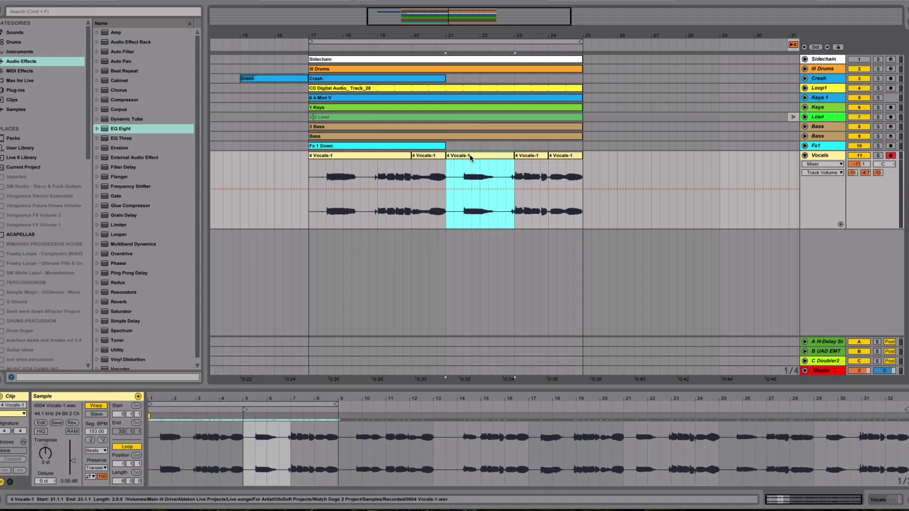
Duplicate the Vocals track and select the first slice on the copy
click(816, 155)
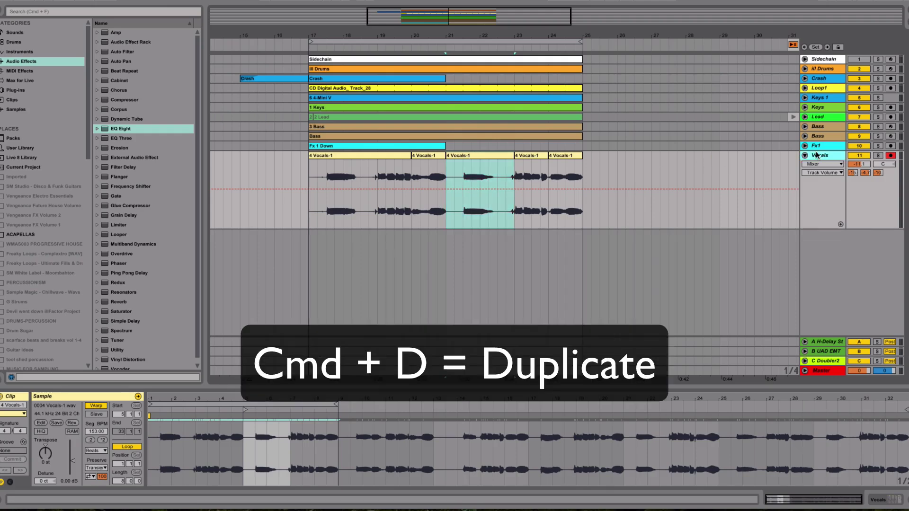
key(super+d)
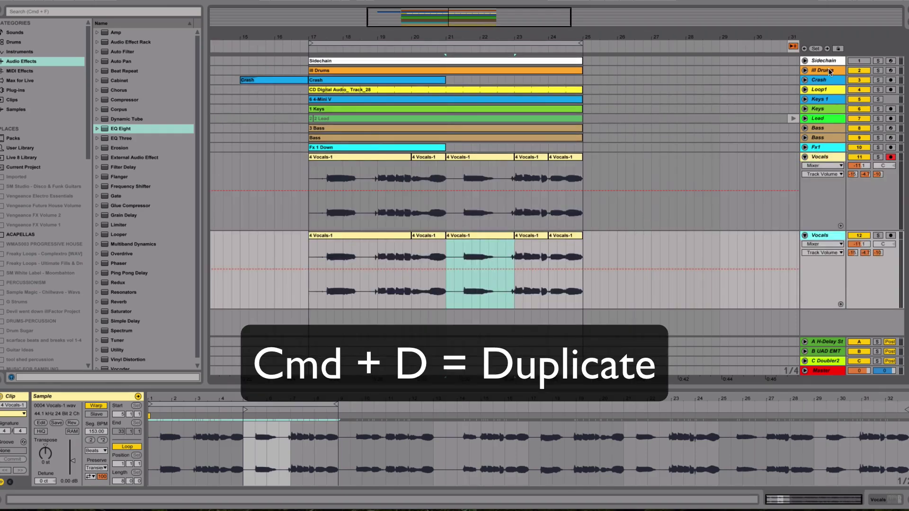
click(354, 237)
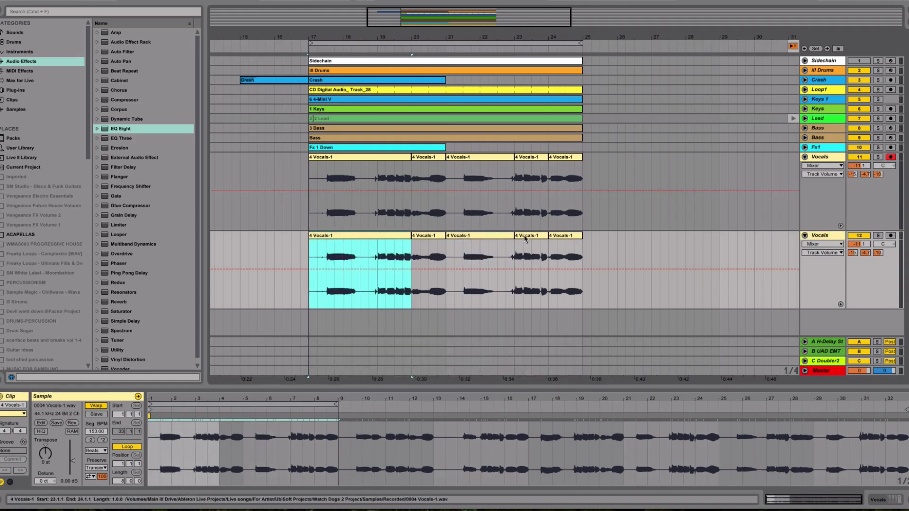
double_click(395, 232)
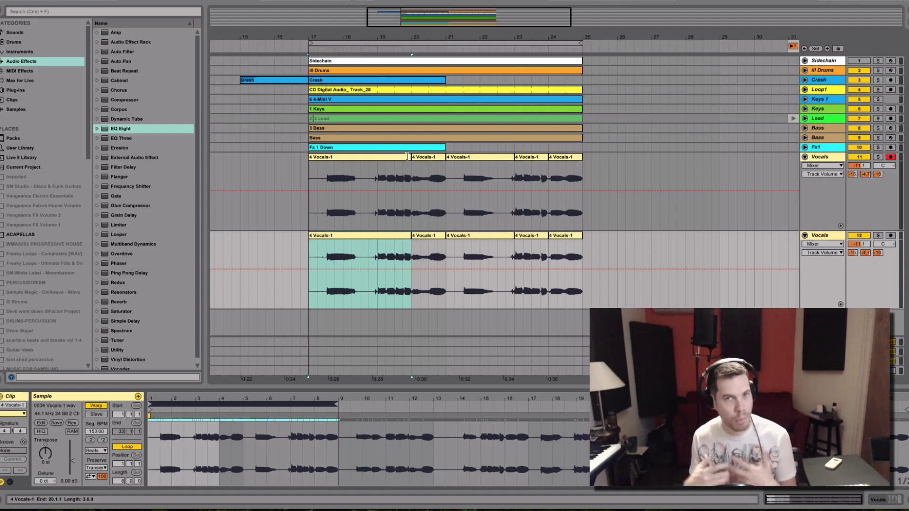
Extend the first clip on the original Vocals track to bar 25 so it replaces all the slices after it
click(377, 158)
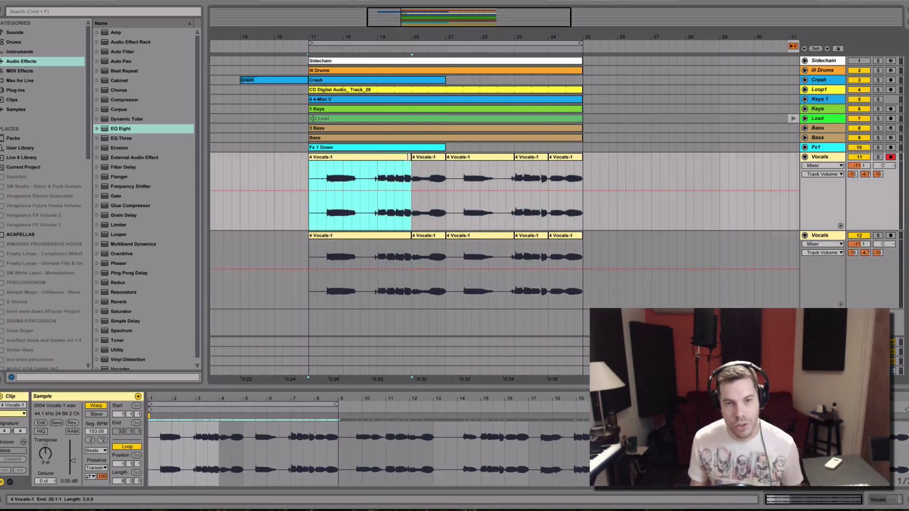
drag(407, 157, 583, 167)
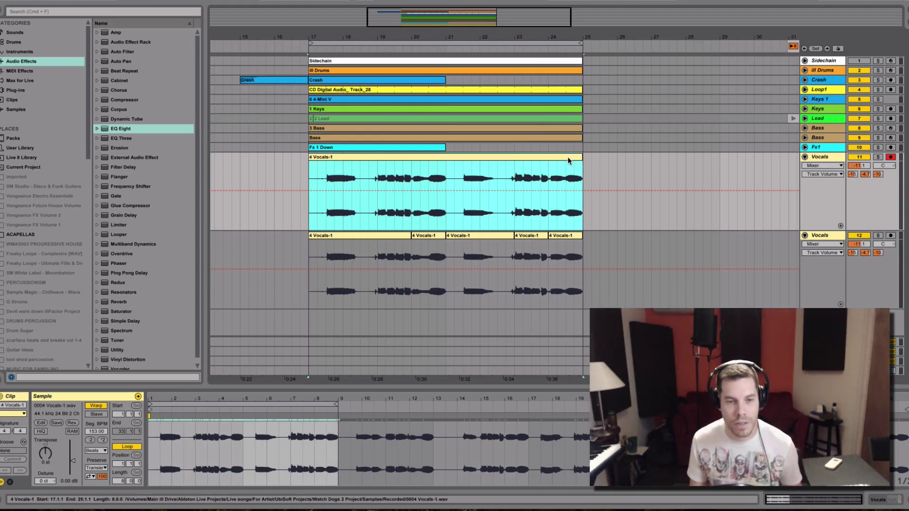
double_click(568, 158)
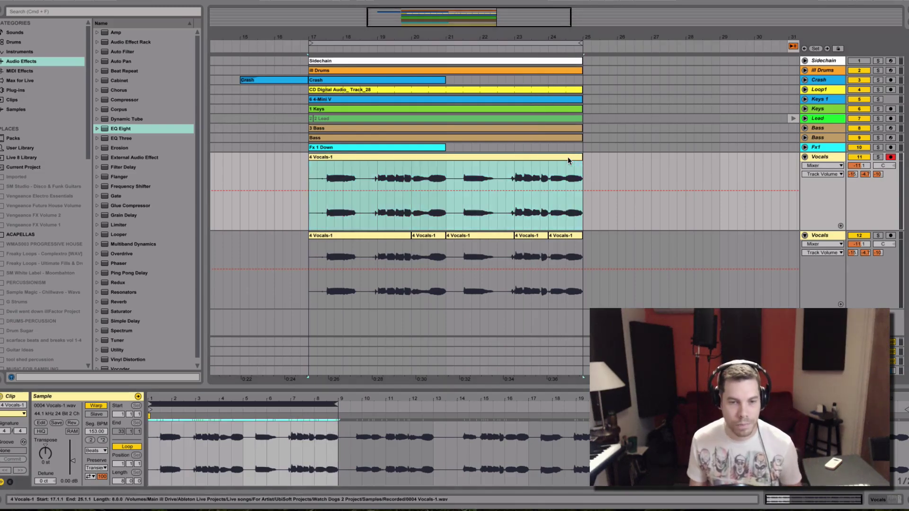
Shift the first clip on the duplicate Vocals track to the take at bar 9 and extend it to bar 25
click(385, 237)
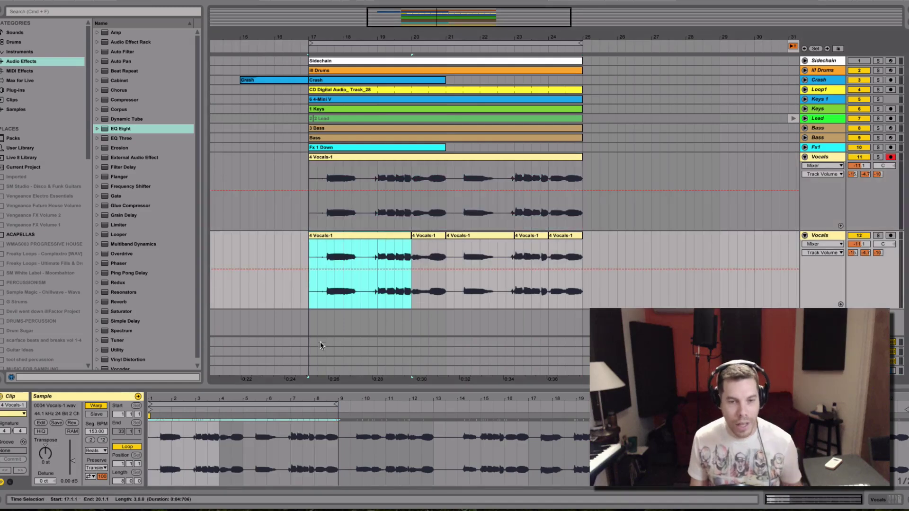
drag(253, 404, 440, 402)
drag(411, 298, 514, 284)
drag(538, 247, 582, 249)
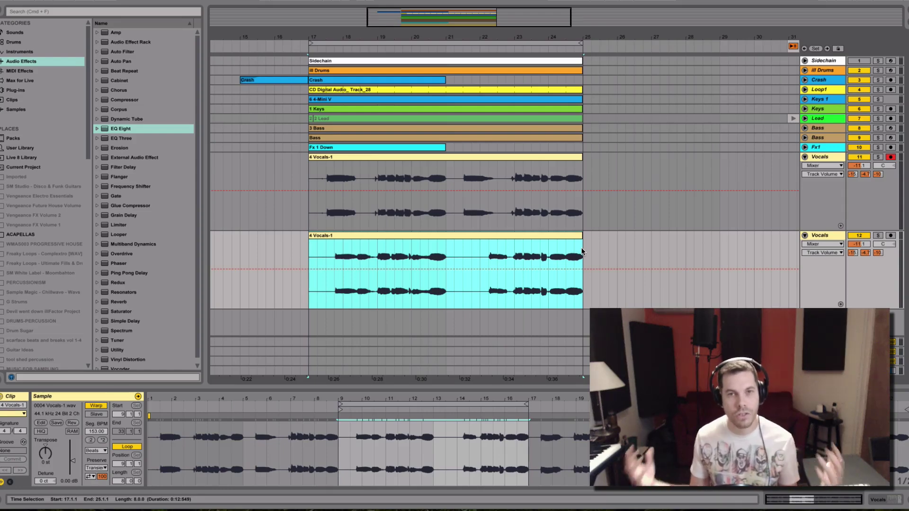
Audition the two vocal layers, and switch the duplicate clip's loop brace to the take at bar 17
key(space)
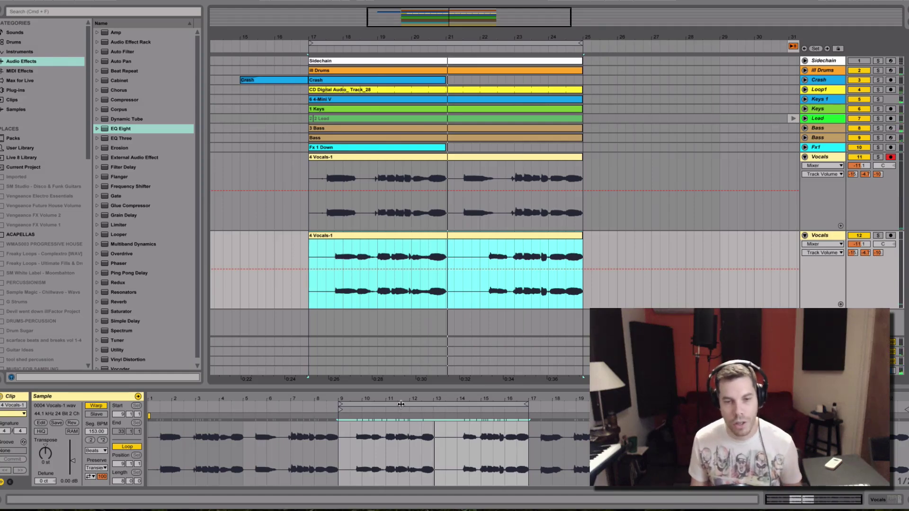
drag(400, 403, 589, 403)
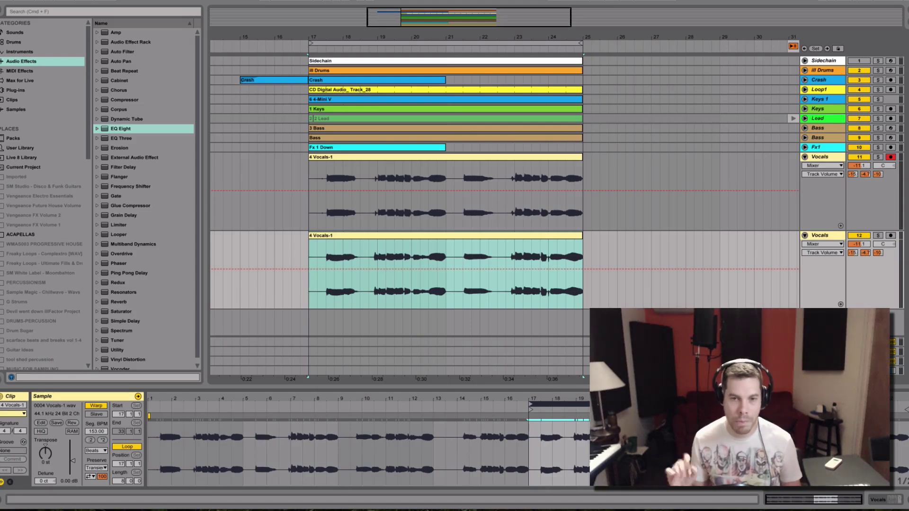
key(space)
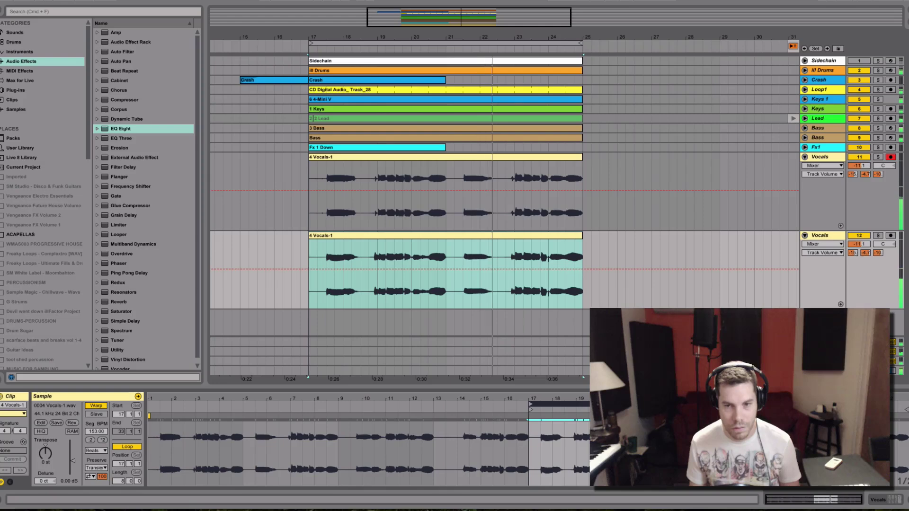
Split the duplicate vocal clip at 18.4 to separate its opening phrase from bar 17
drag(311, 253, 367, 250)
key(space)
key(super+e)
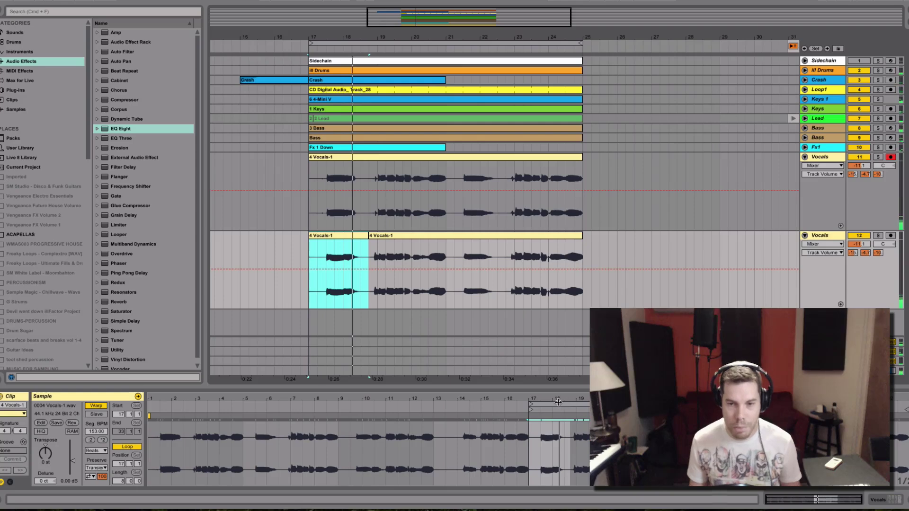
Move the opening phrase slice's loop brace to the take starting at bar 25 and play it
key(space)
drag(557, 403, 787, 429)
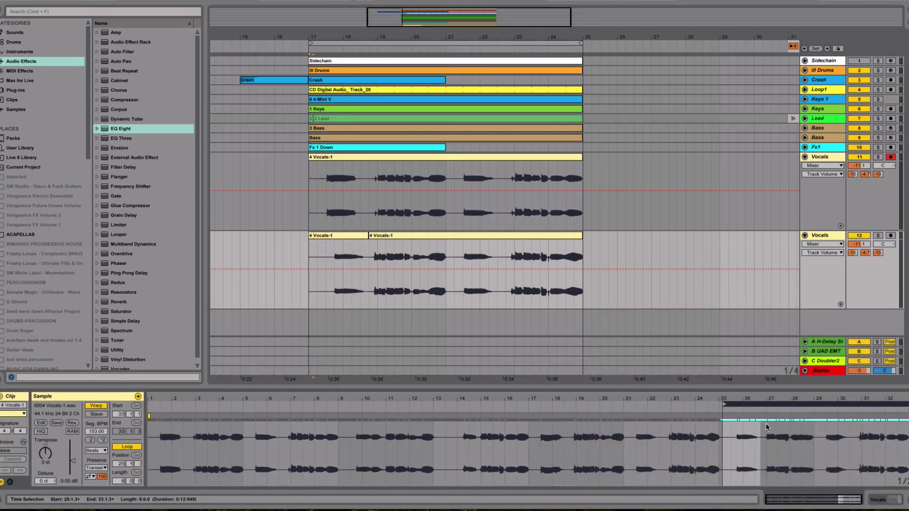
click(789, 405)
key(space)
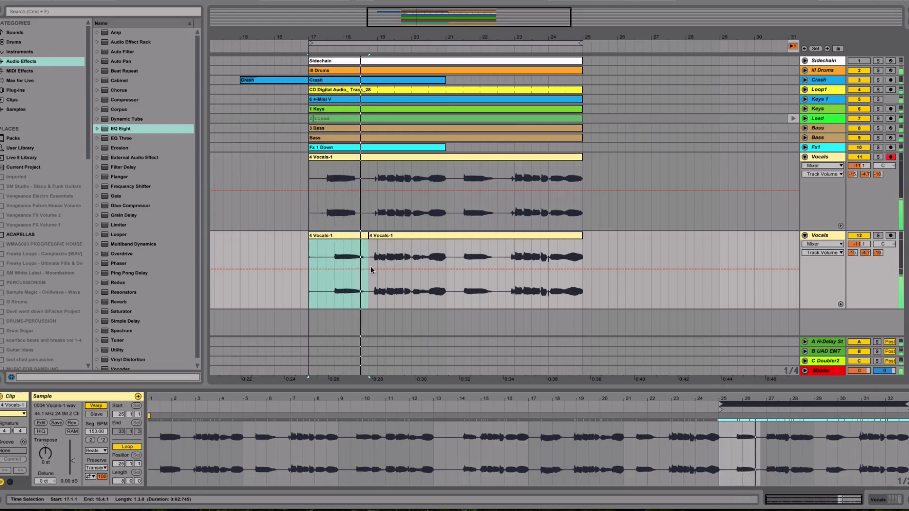
Cut off the sung part of the opening slice, ending at 18.4, and move it earlier to start at 17.3.1
click(333, 254)
drag(334, 254, 368, 247)
key(super+e)
key(Left)
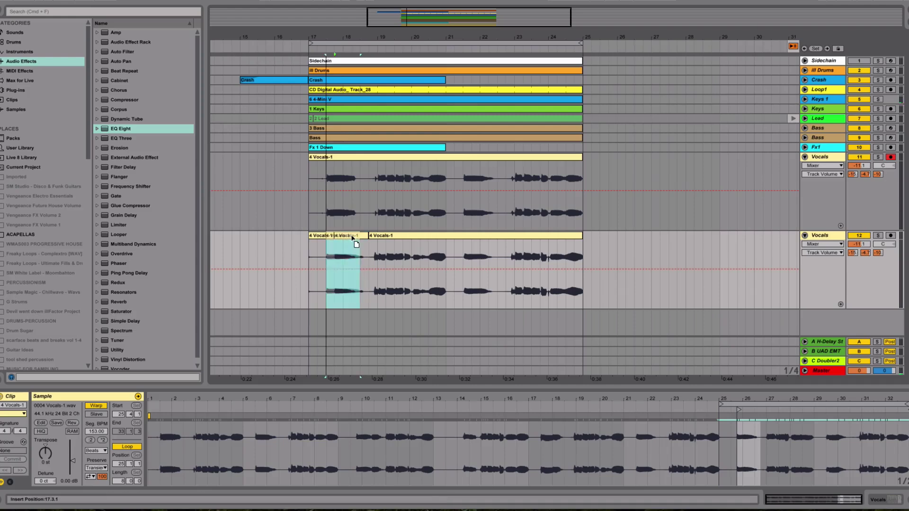
Play the layered vocals, check both Vocals tracks' levels in Session View, and return to the arrangement
key(space)
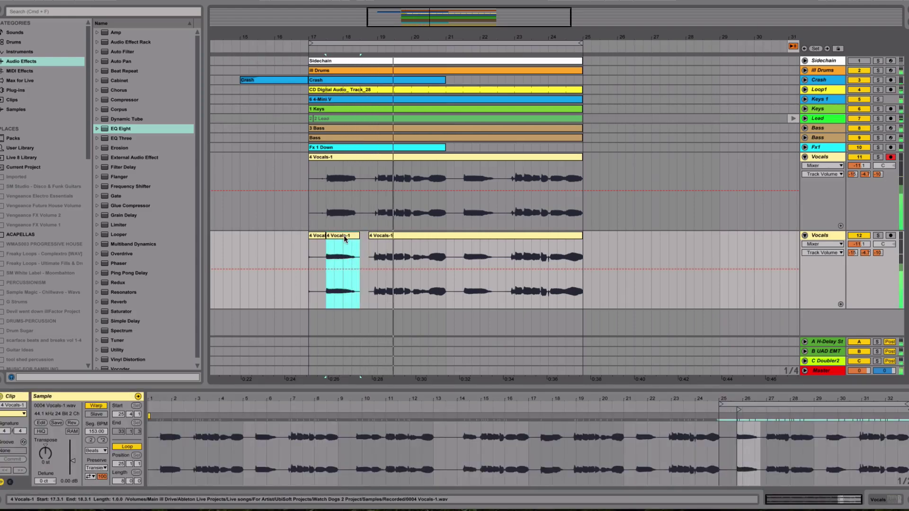
key(Tab)
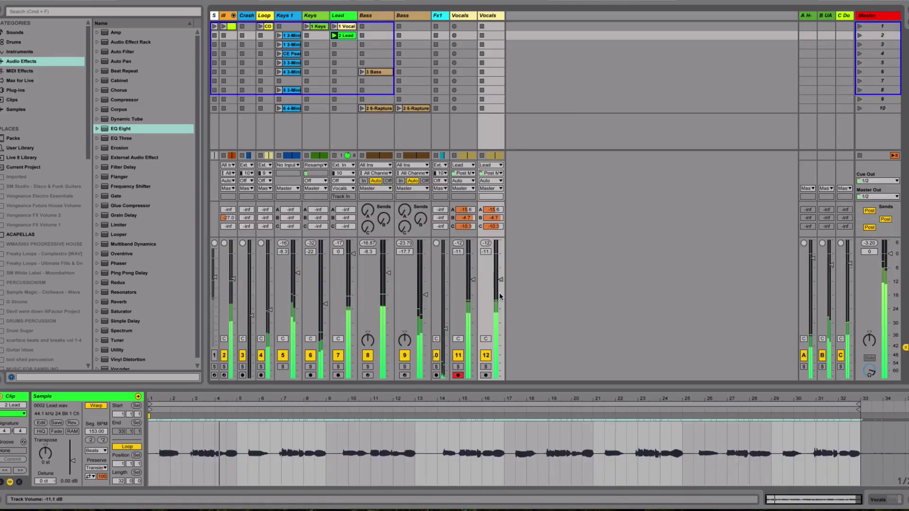
key(Tab)
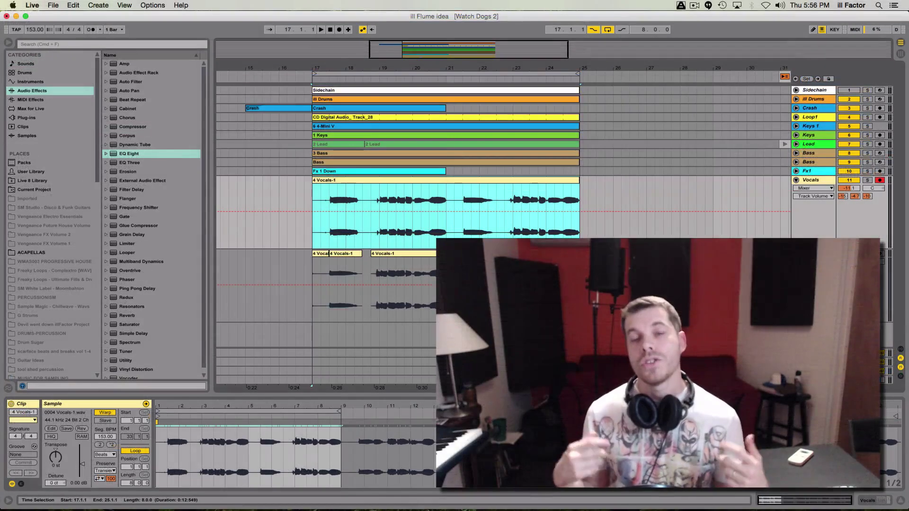